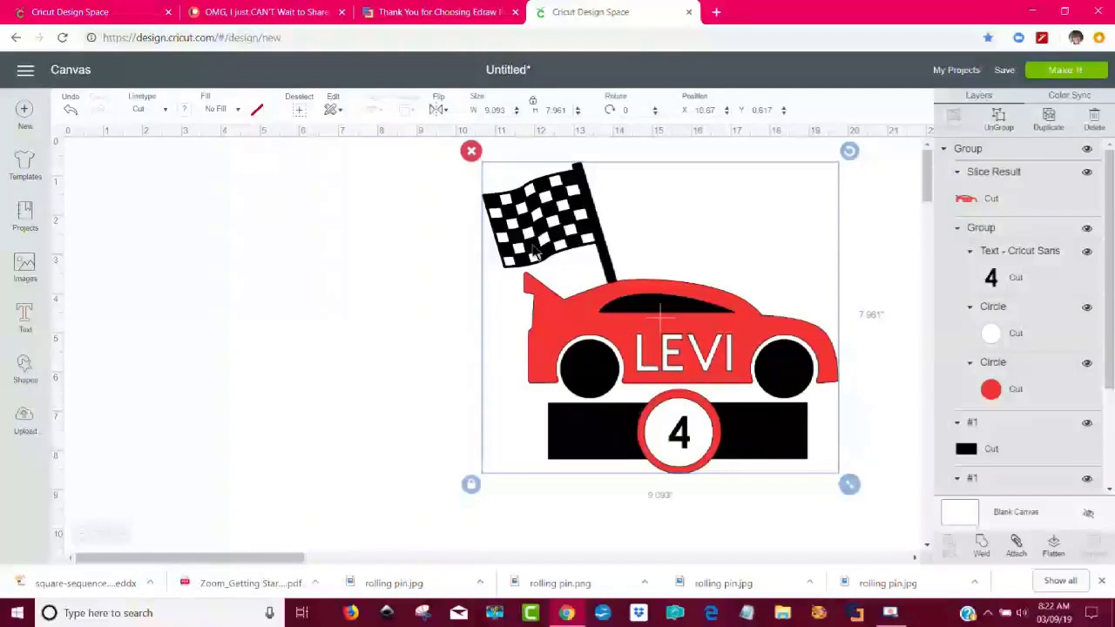
- Start a new blank project, replacing the unsaved race car design on the canvas
drag(562, 248, 577, 263)
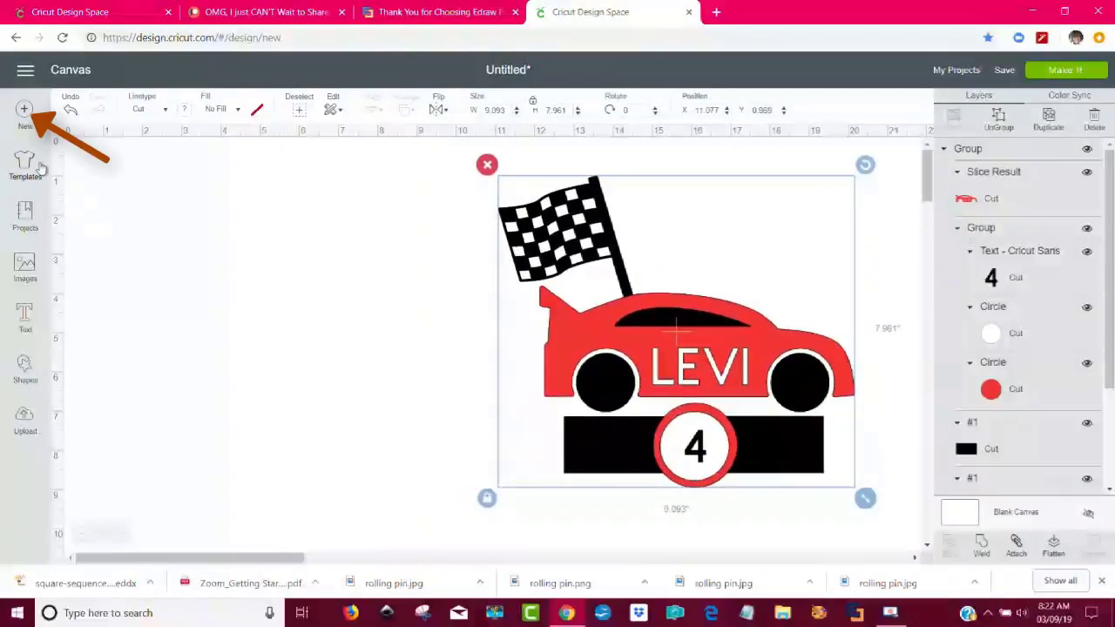
click(25, 115)
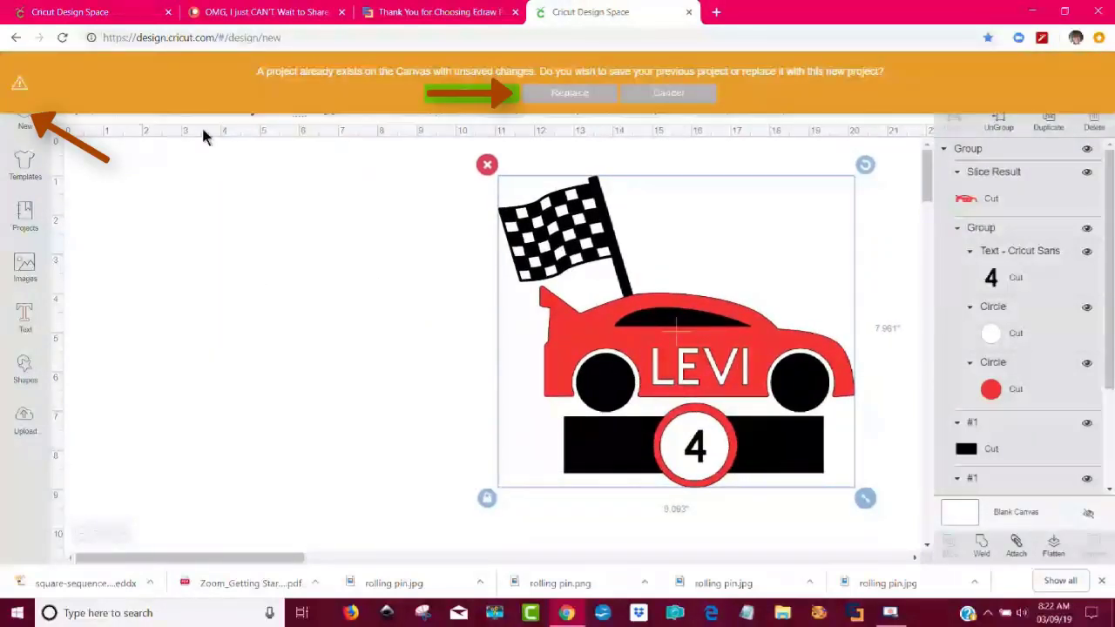
click(568, 92)
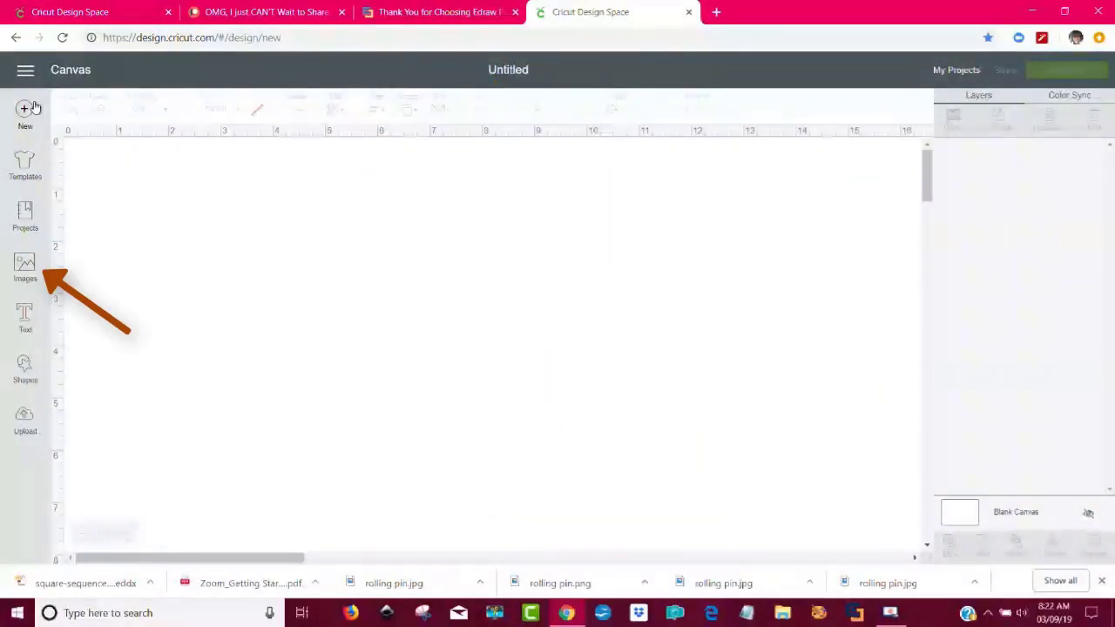
- Search the image cartridges for "a day at the track" and open the A Day at the Track set
click(24, 268)
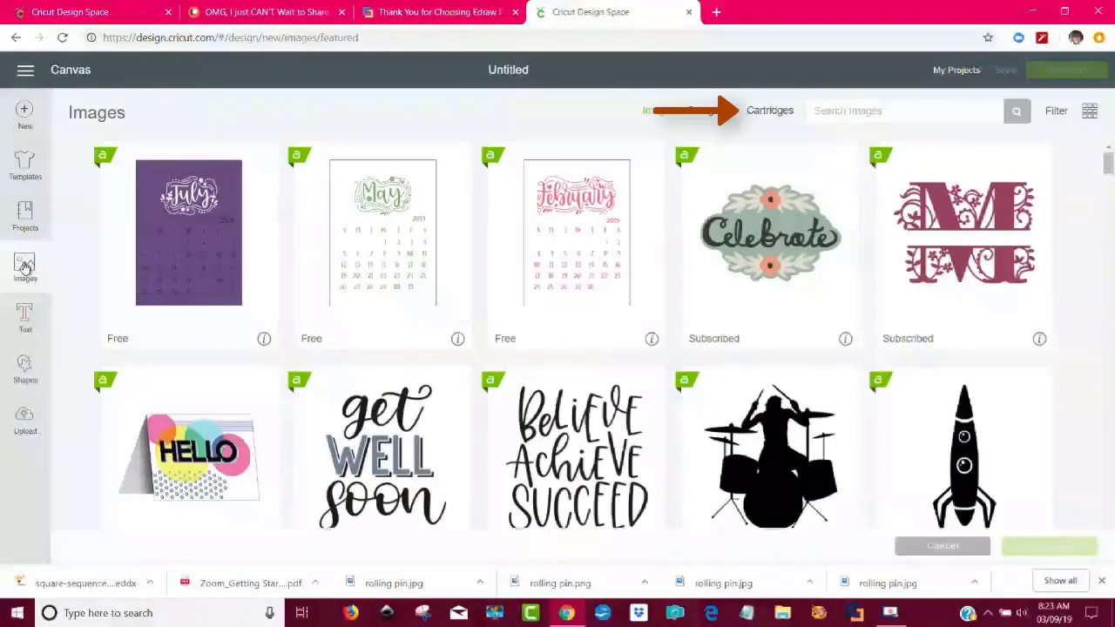
click(772, 112)
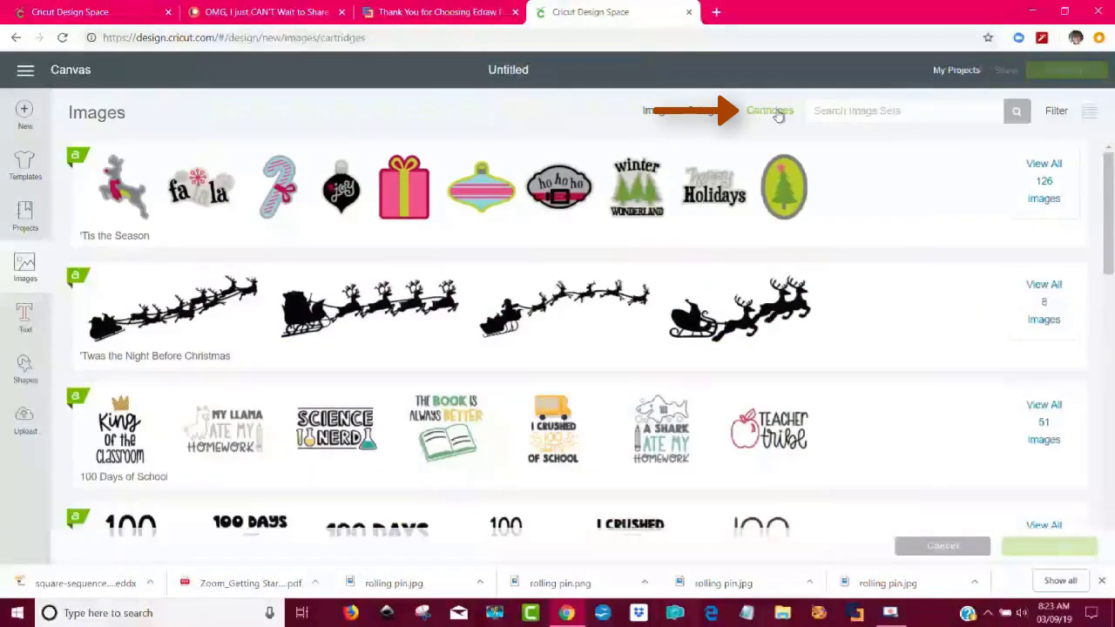
click(829, 110)
text(a)
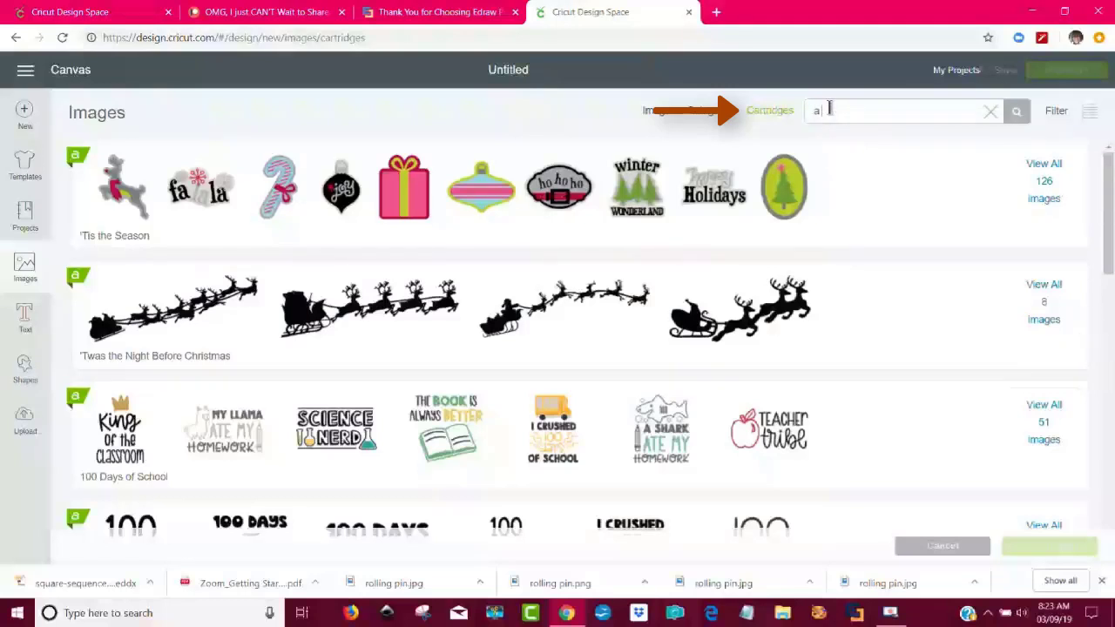
text( day at the track)
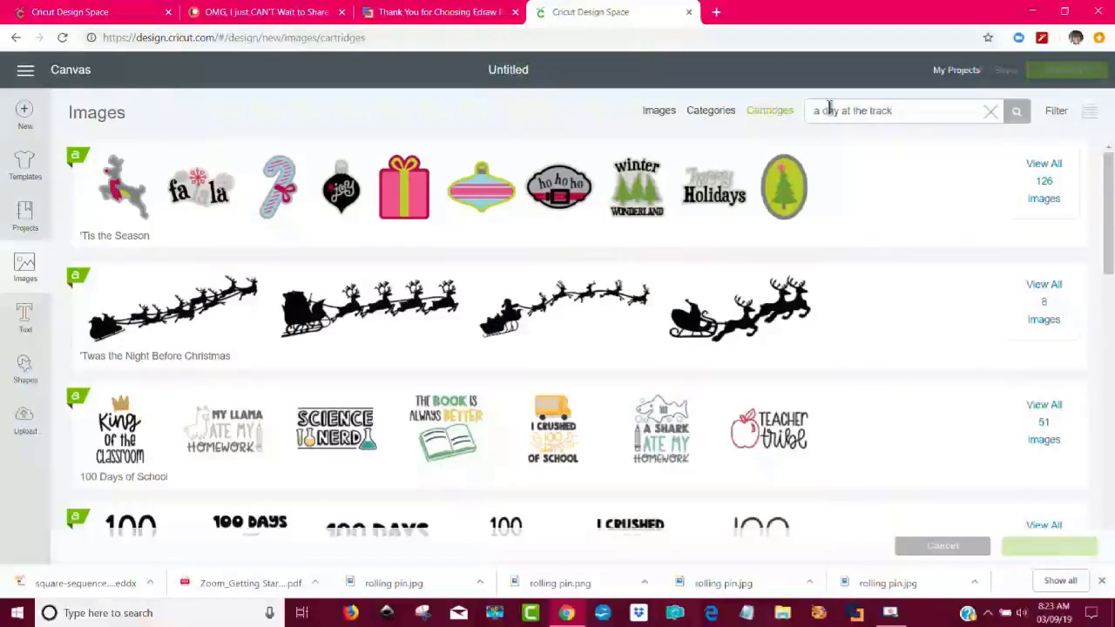
key(Return)
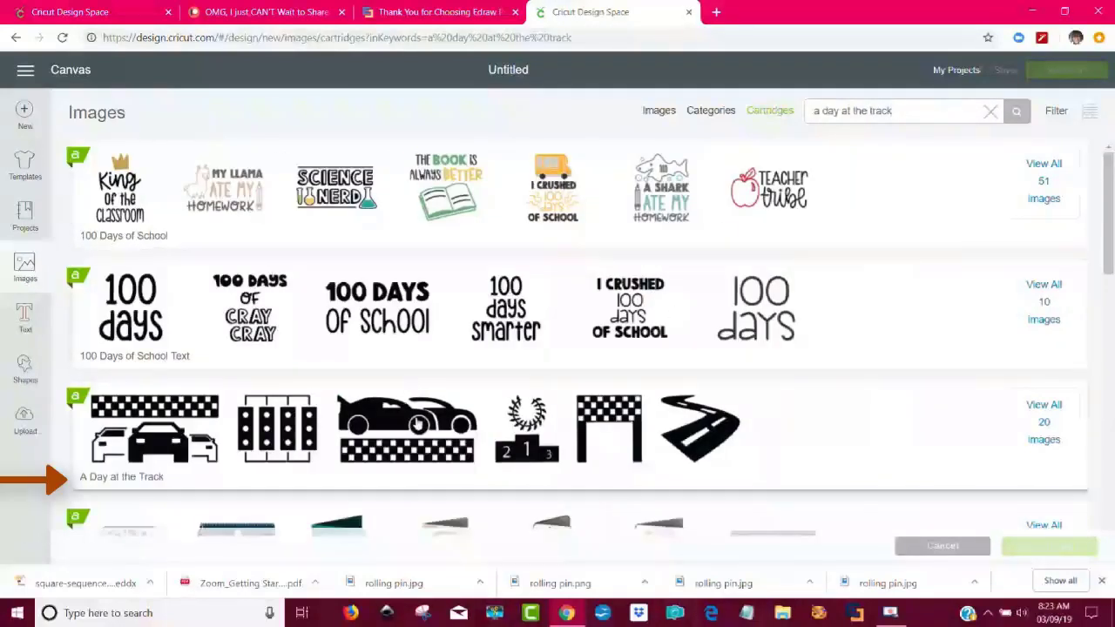
click(1042, 430)
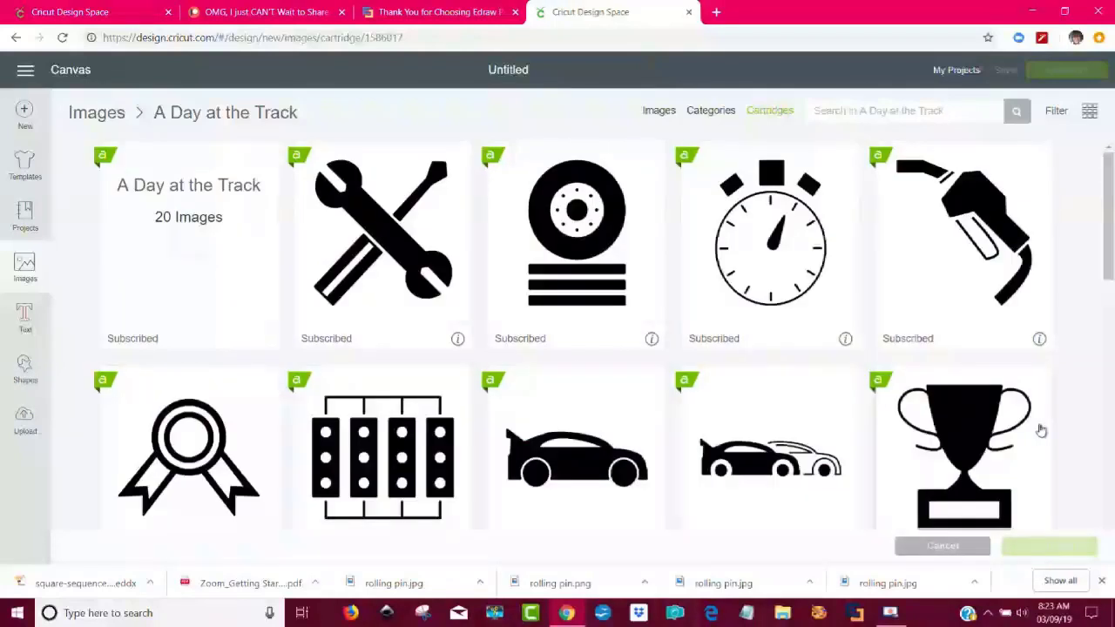
- Insert the solid single race car and the checkered flag on a pole from the A Day at the Track set
scroll(760, 367, down, 2)
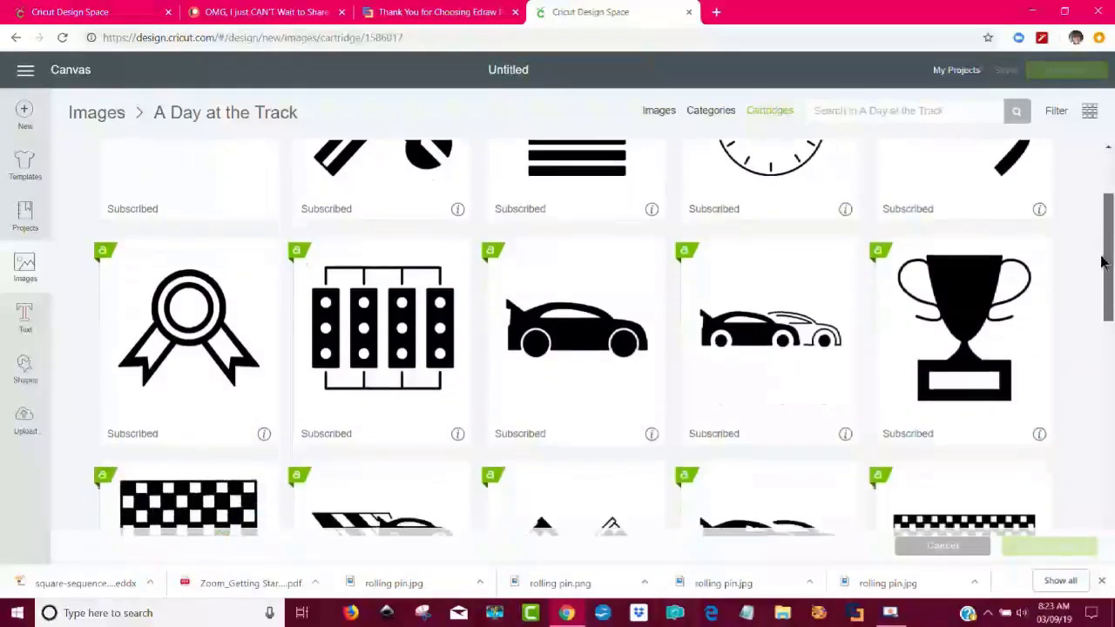
click(616, 297)
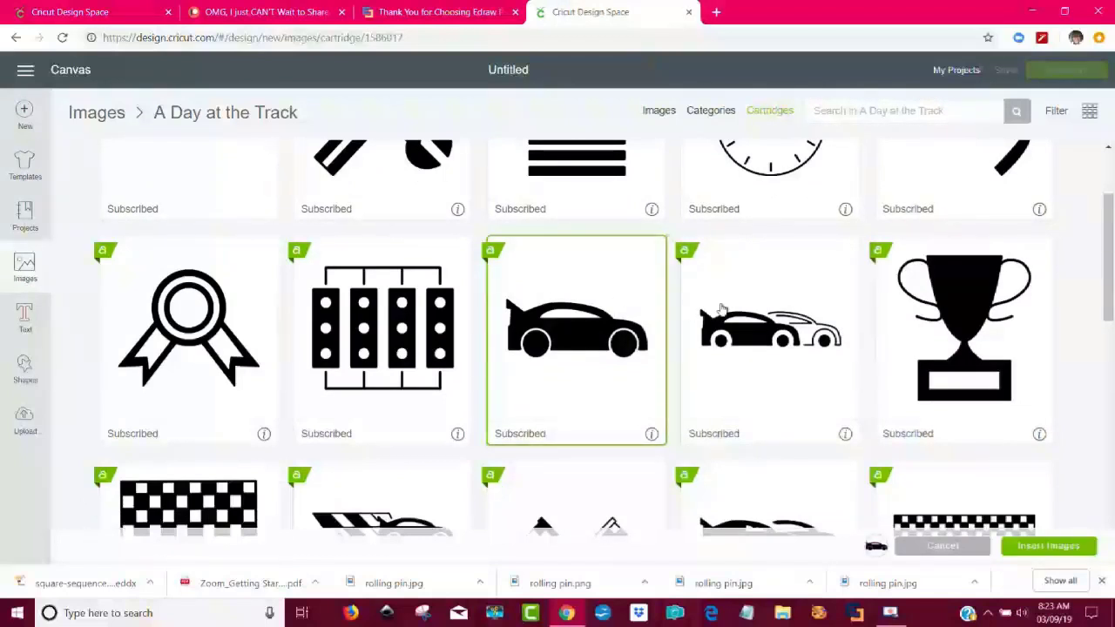
drag(1109, 217, 1081, 358)
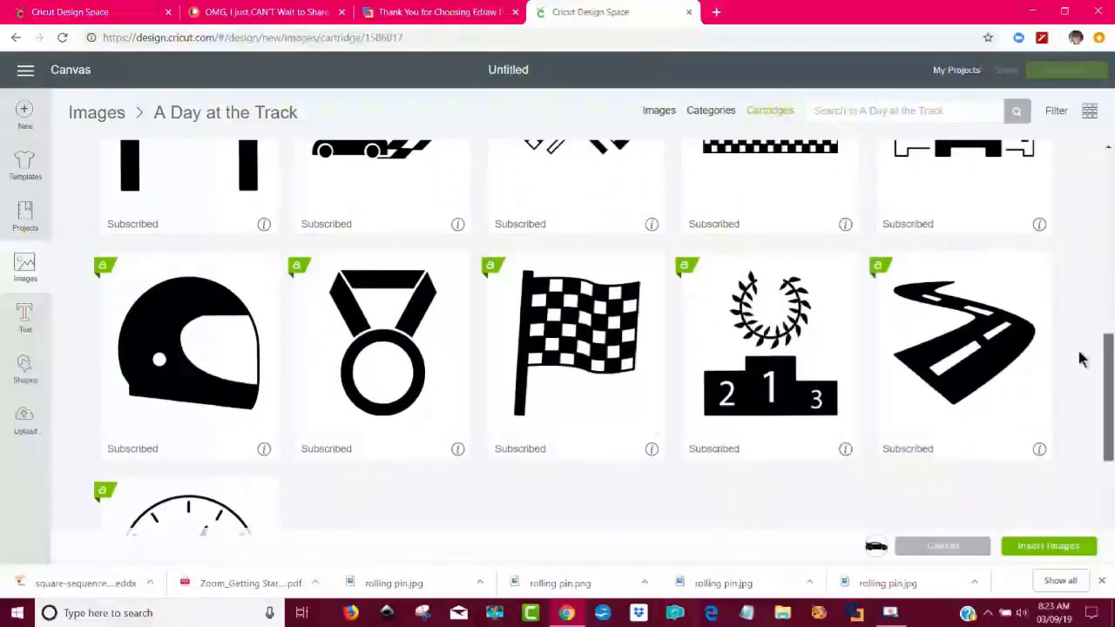
click(600, 398)
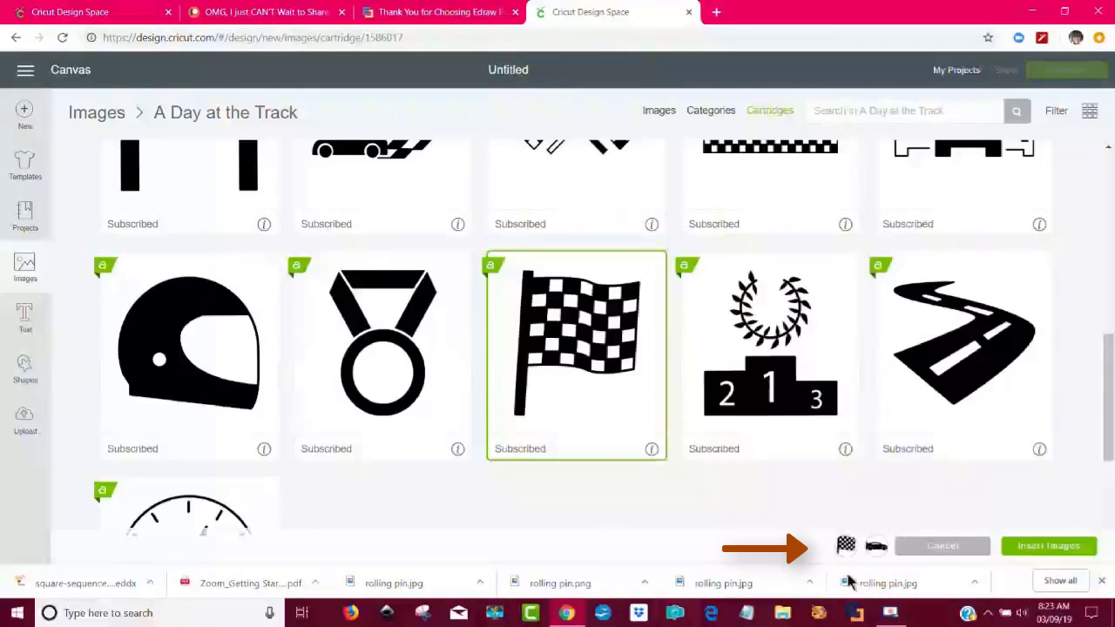
click(1050, 547)
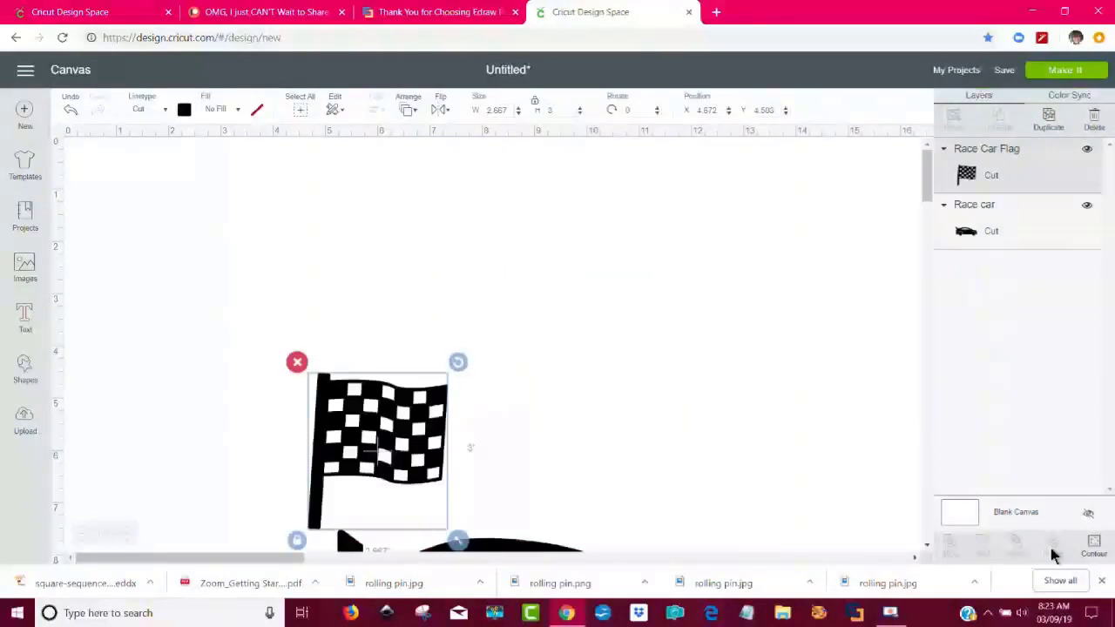
- Move the flag up to the canvas's upper-left area and place the car just beneath it at about X 1.87, Y 3.95
drag(398, 468, 268, 267)
drag(491, 545, 316, 362)
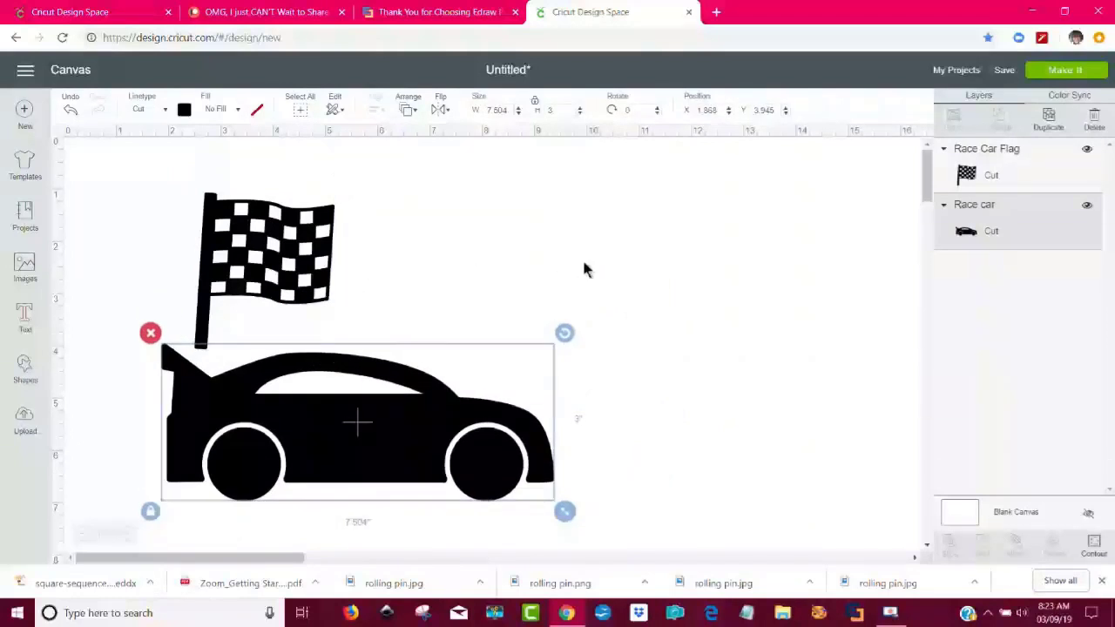
click(564, 277)
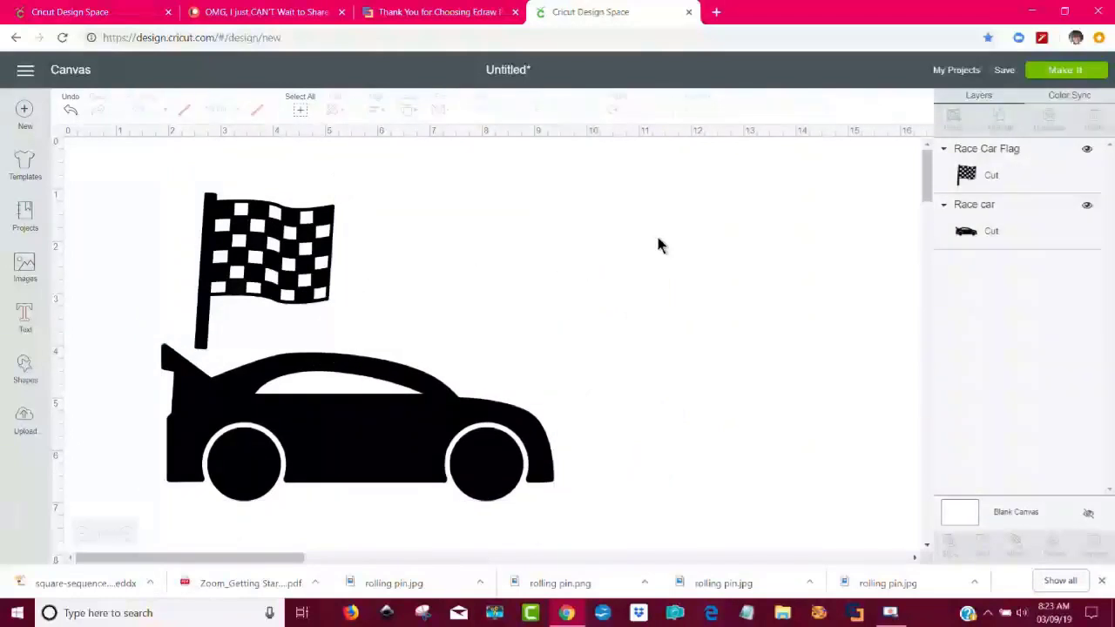
- Search the image cartridges for "build a car" and open the Build A Car set
click(24, 266)
click(765, 115)
click(832, 111)
text(b)
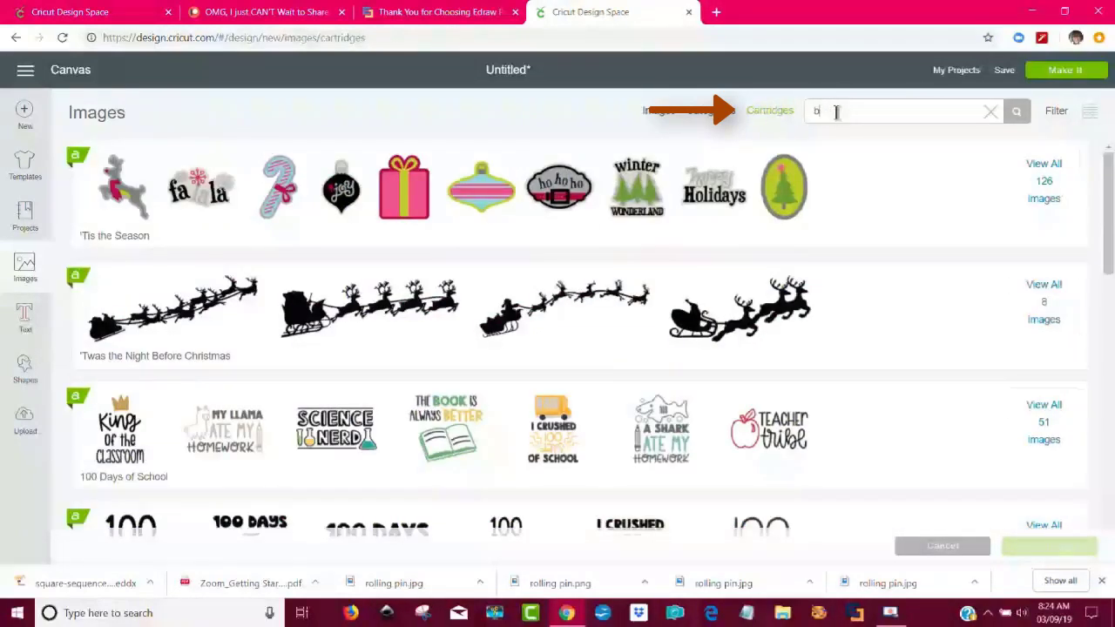
text(uild)
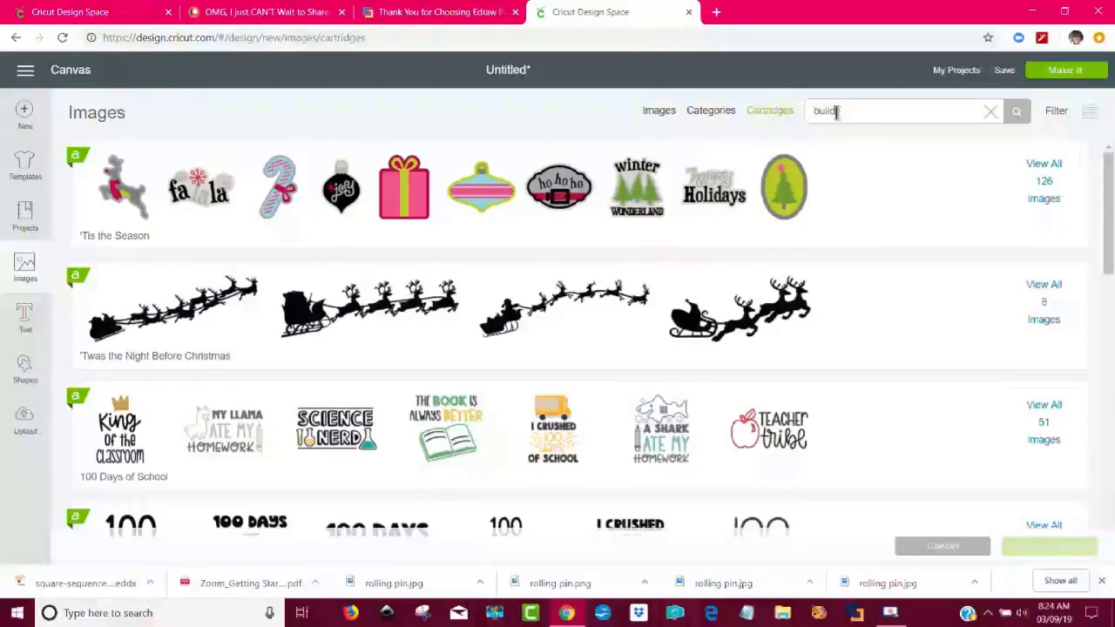
text( a car)
key(Return)
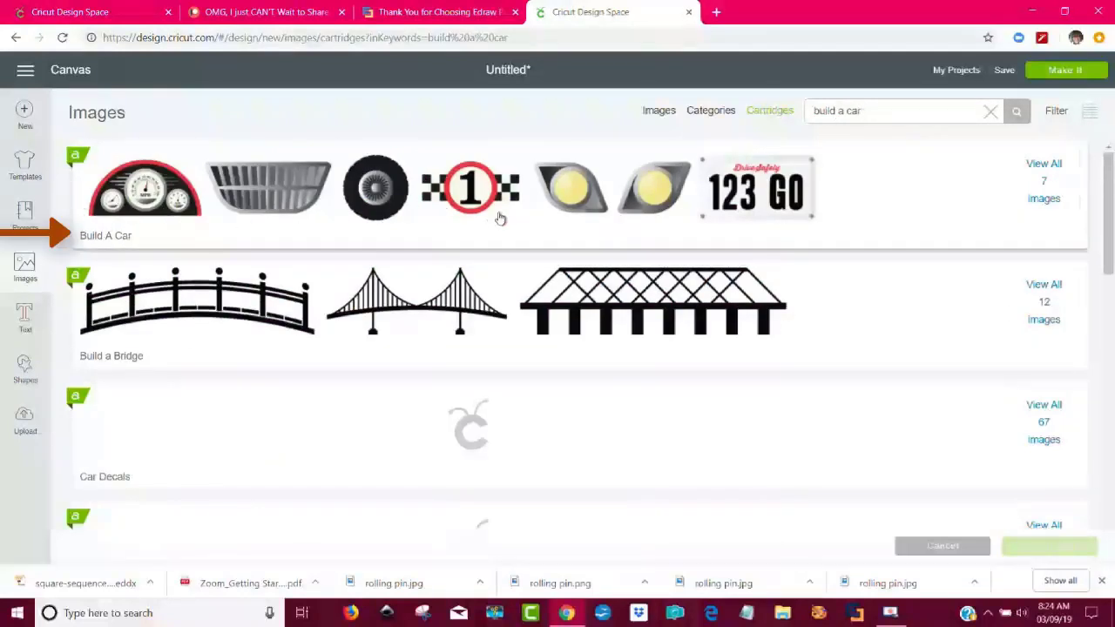
click(470, 207)
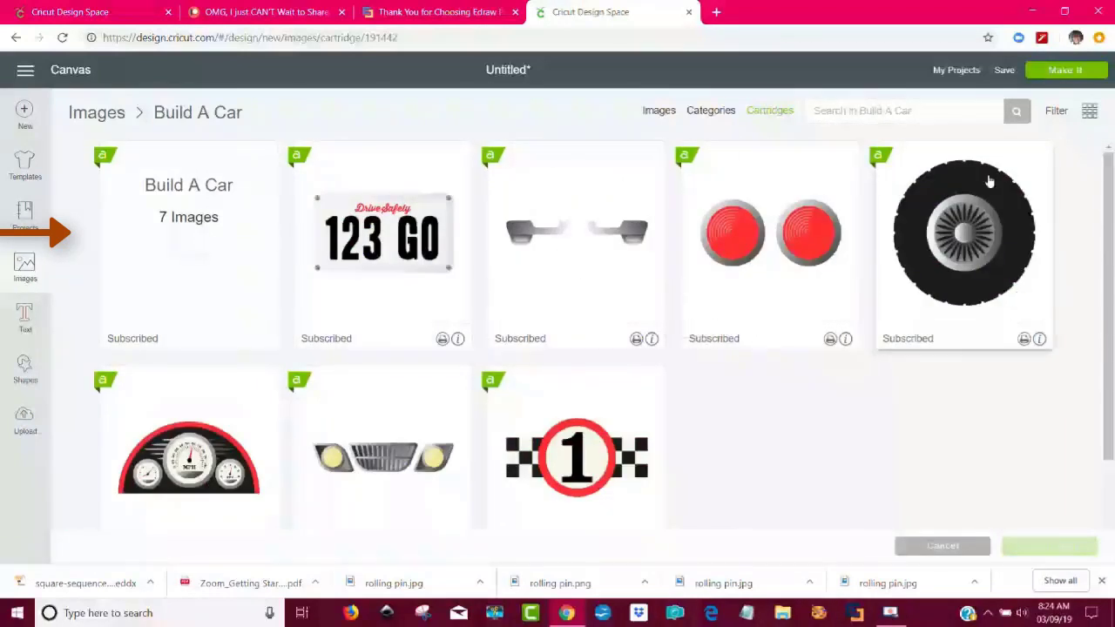
- Insert the checkered number 1 emblem and place it beside the flag at about X 6.8, Y 0.67
click(566, 453)
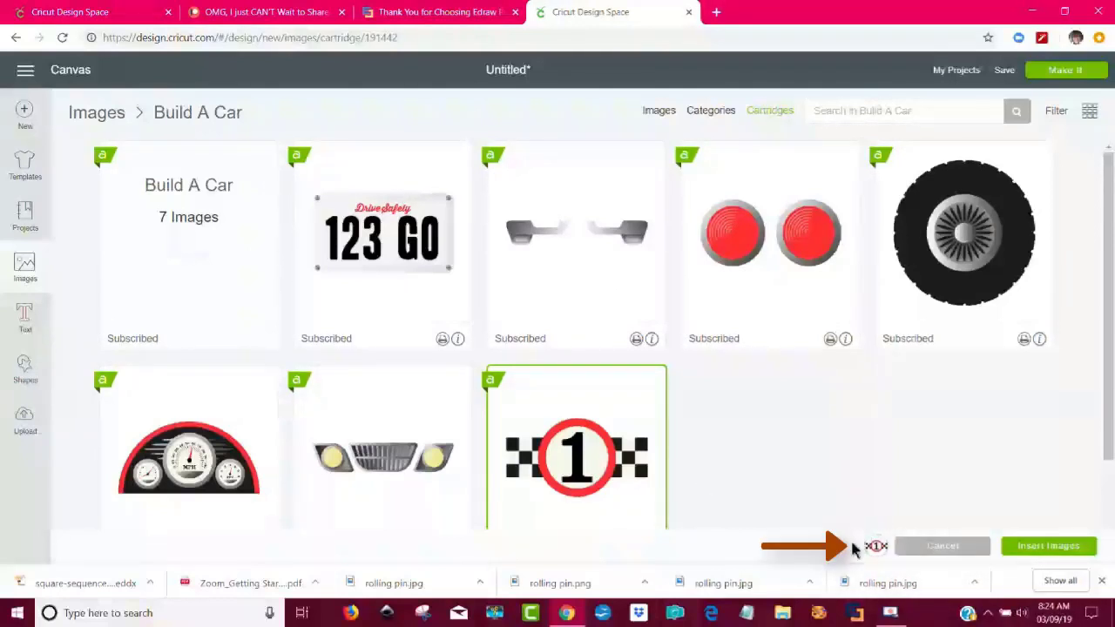
click(1049, 546)
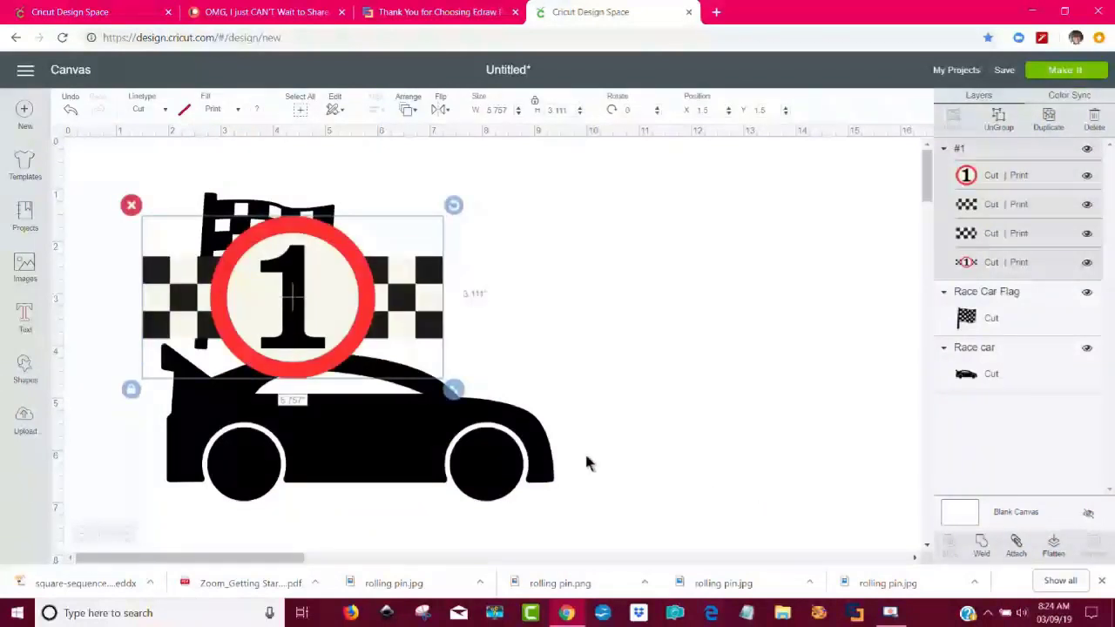
drag(337, 354, 610, 310)
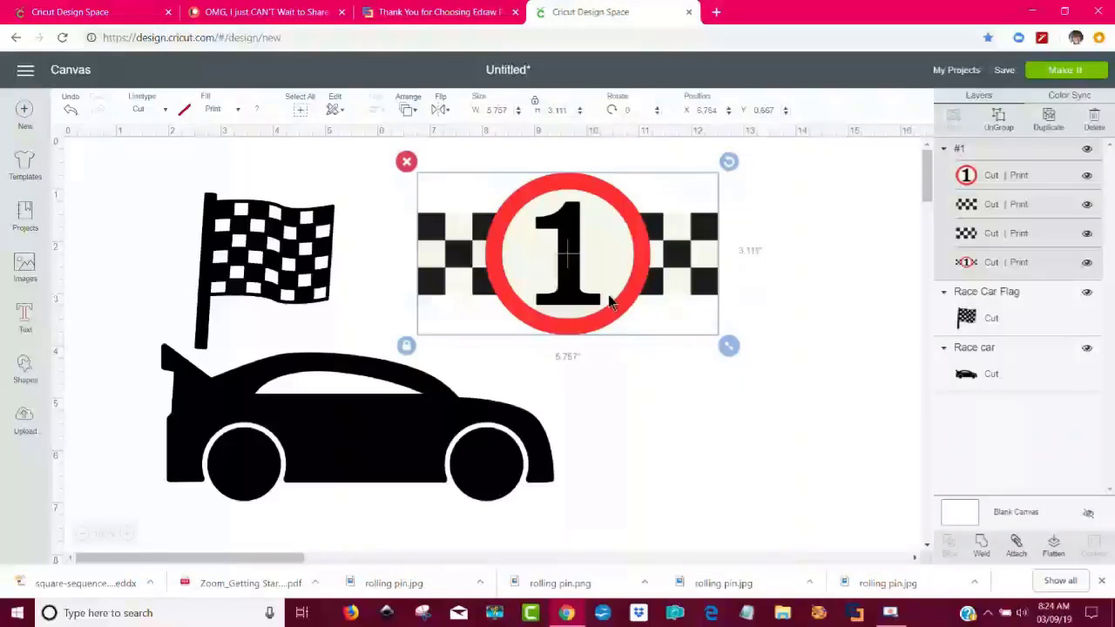
- Duplicate the black race car and place the copy beside the original at about X 9.26, Y 3.5
click(418, 432)
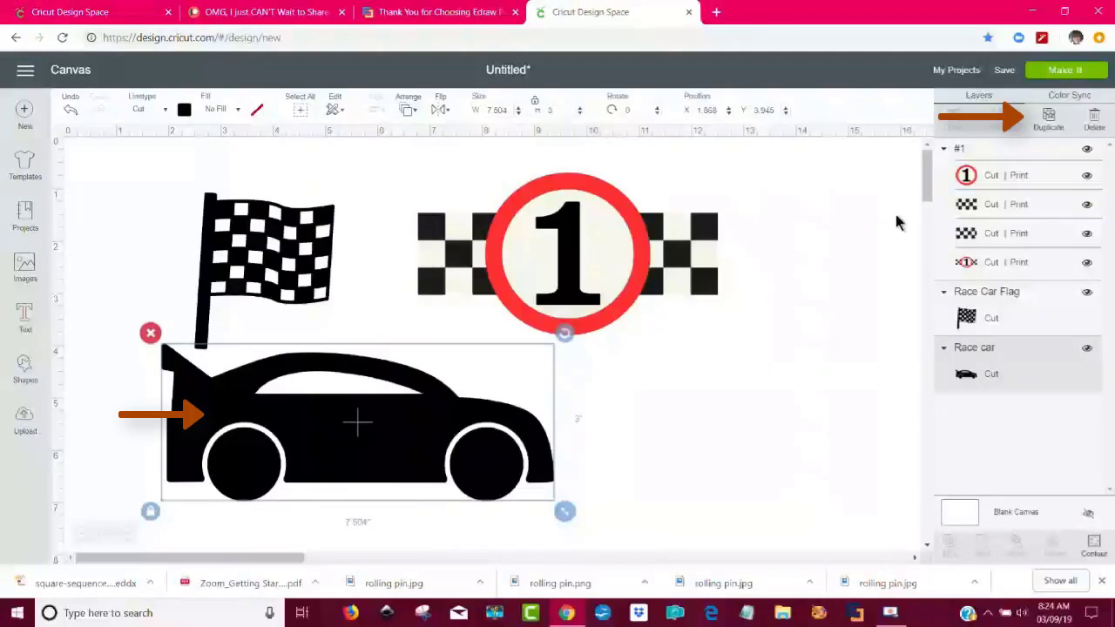
click(1052, 124)
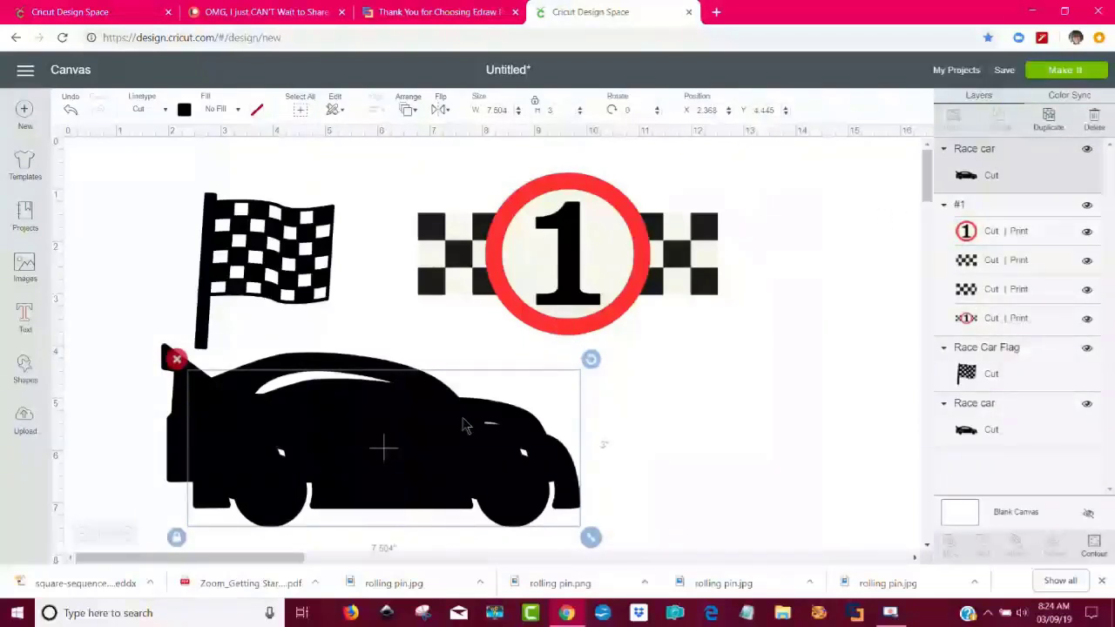
drag(411, 453, 777, 405)
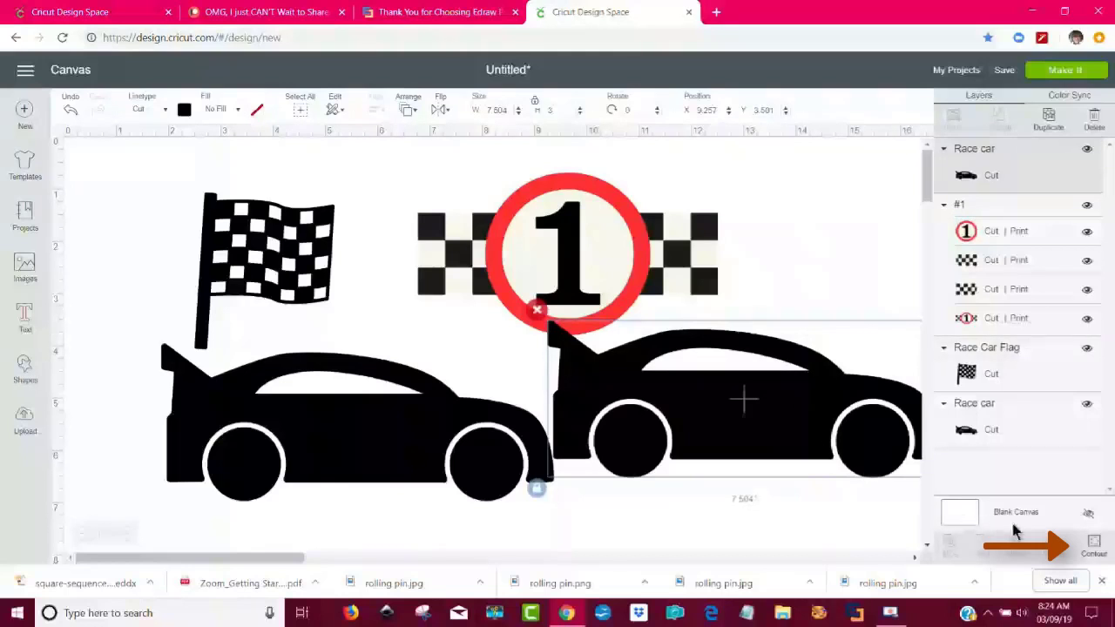
- Hide both wheel contours on the duplicated race car and recolor its body red
click(1095, 545)
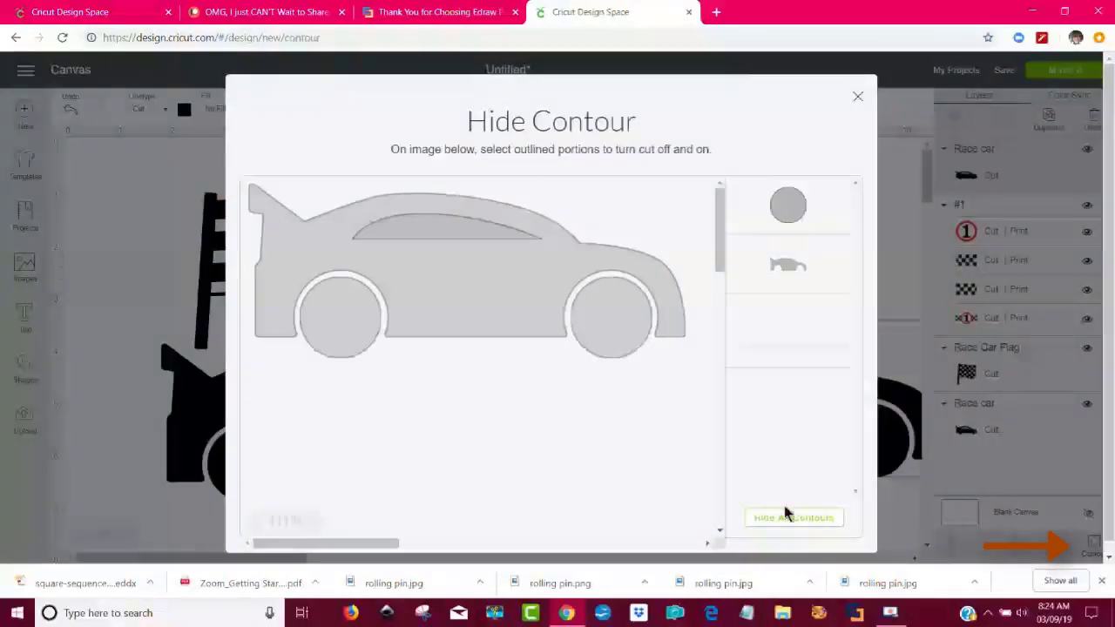
click(605, 338)
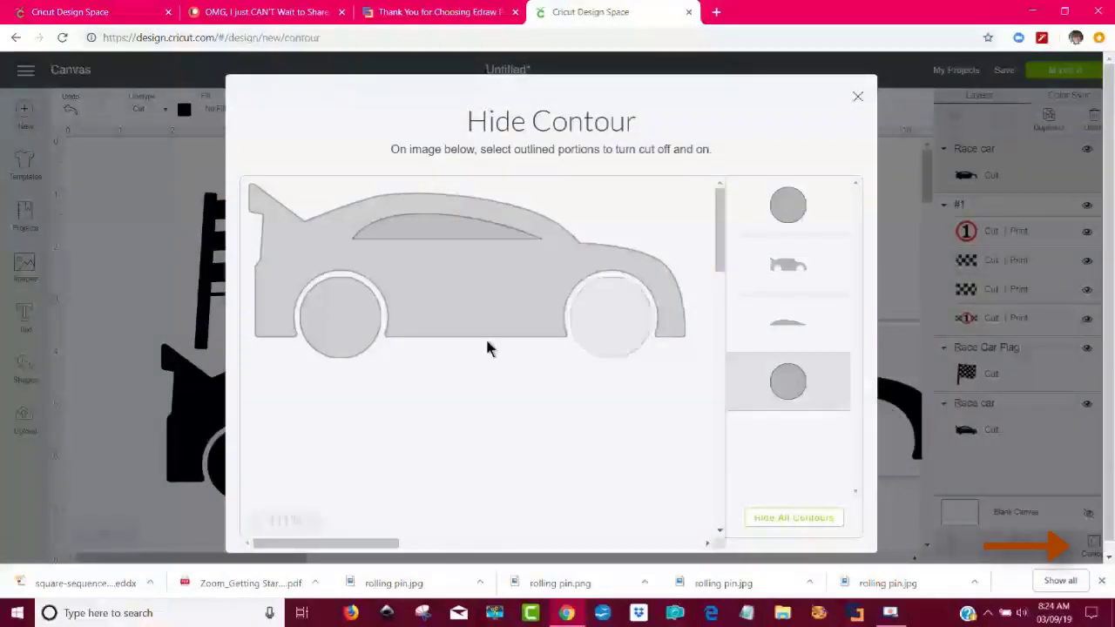
click(344, 336)
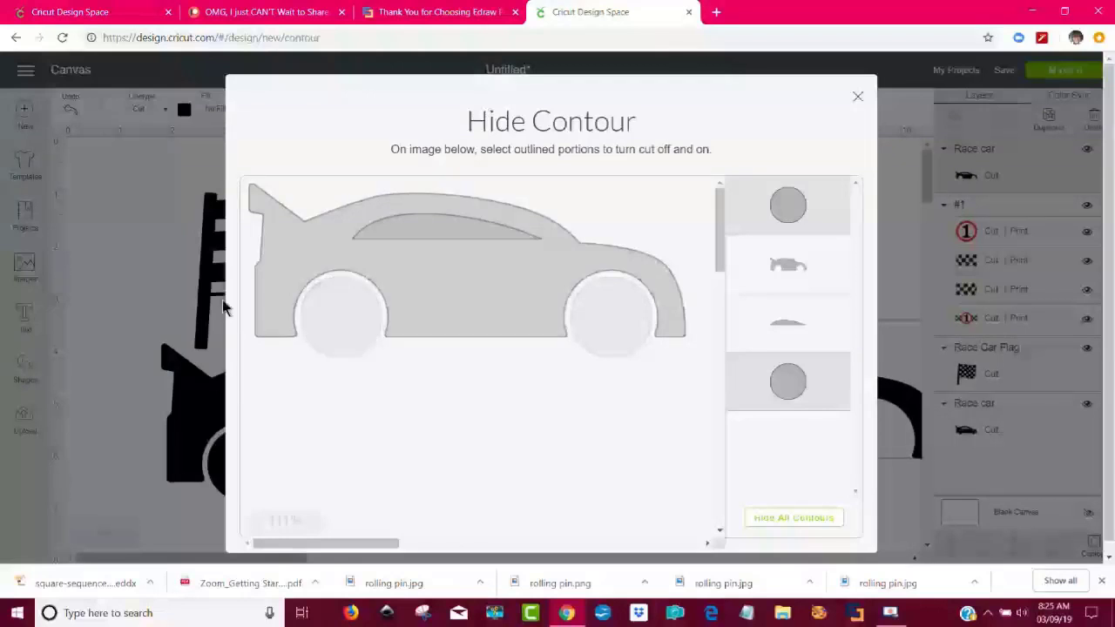
click(145, 228)
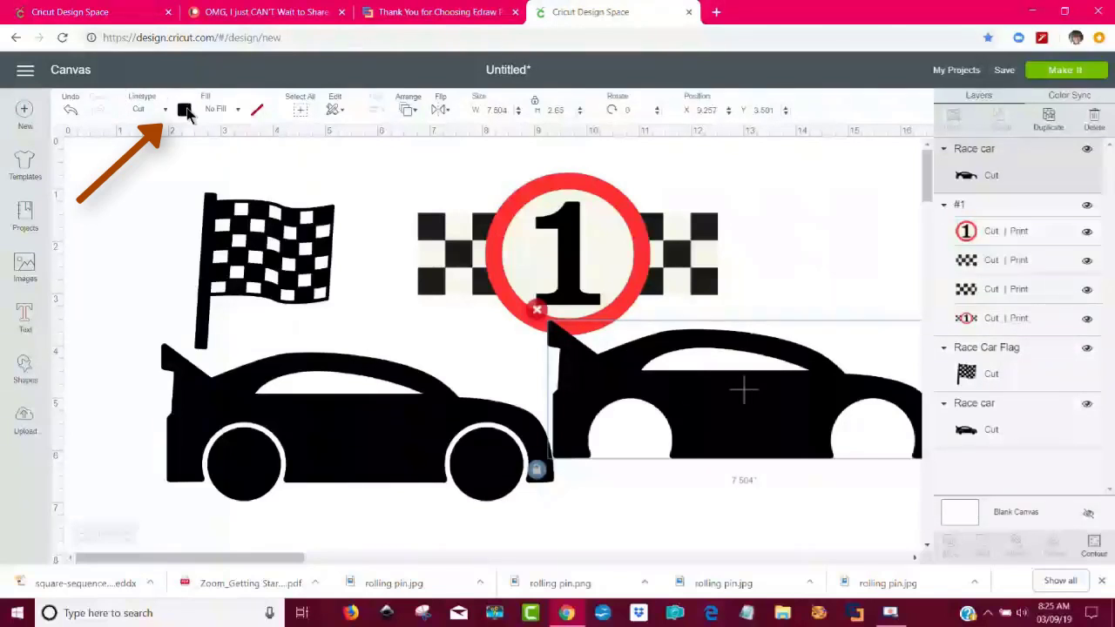
click(185, 111)
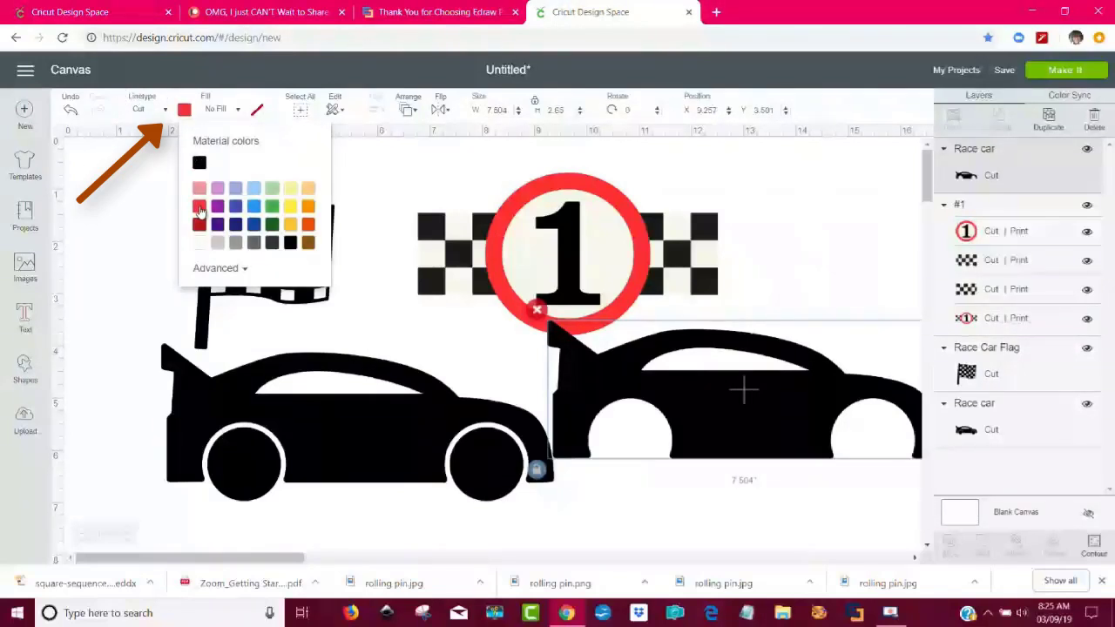
click(199, 209)
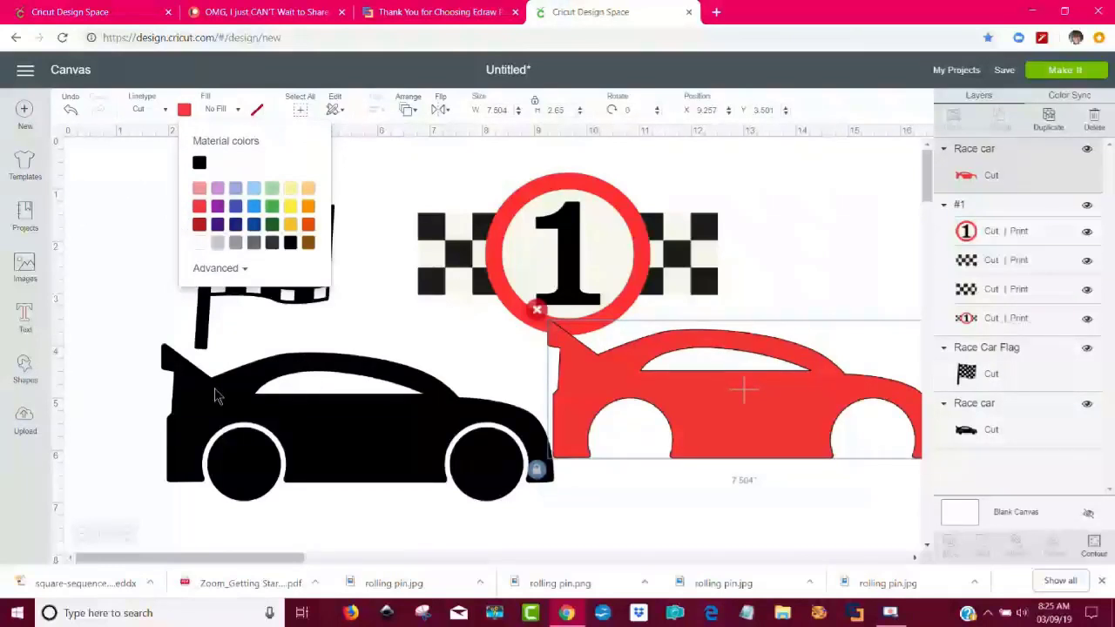
- Shift the original black car to about X 0.99, Y 3.89 and hide its body contour, keeping the wheels and window
mouse_move(355, 467)
mouse_down()
mouse_move(316, 451)
mouse_move(314, 462)
mouse_up()
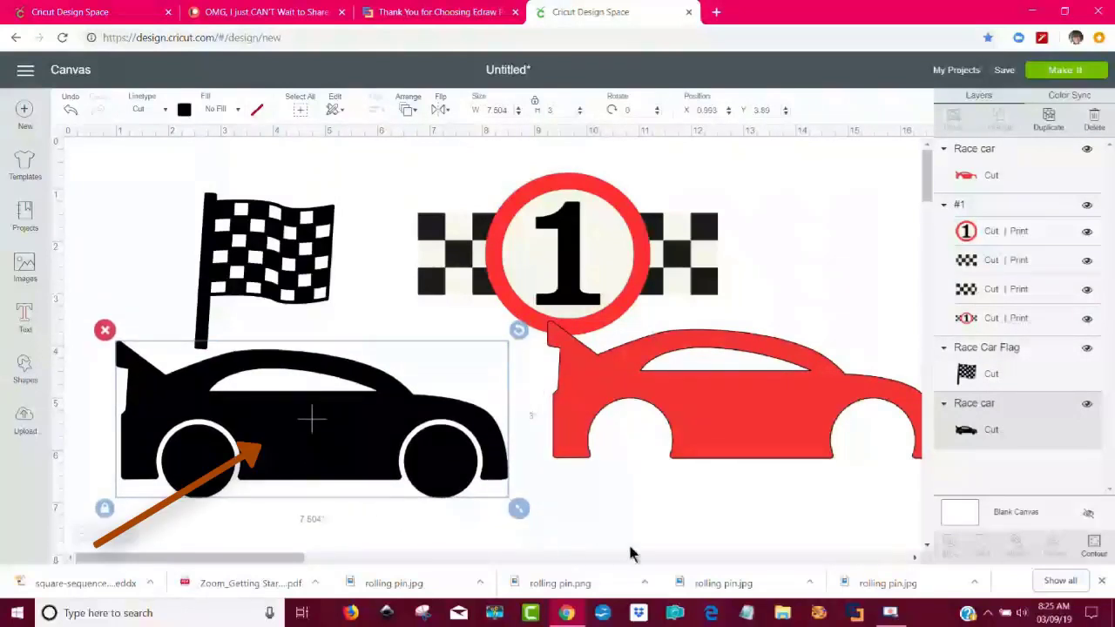
click(1096, 546)
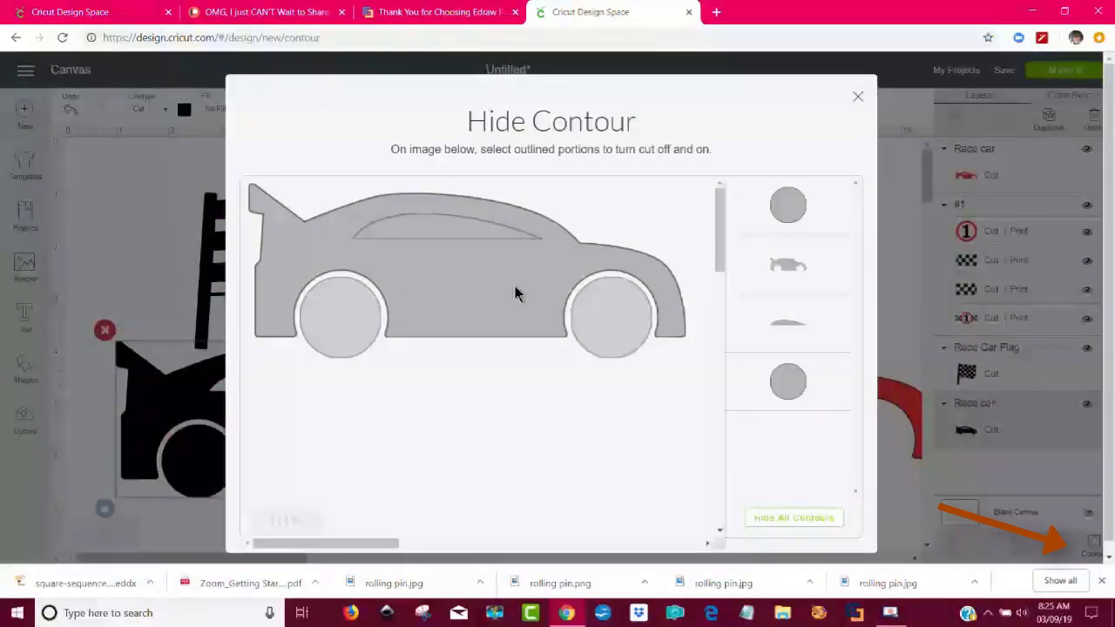
click(515, 293)
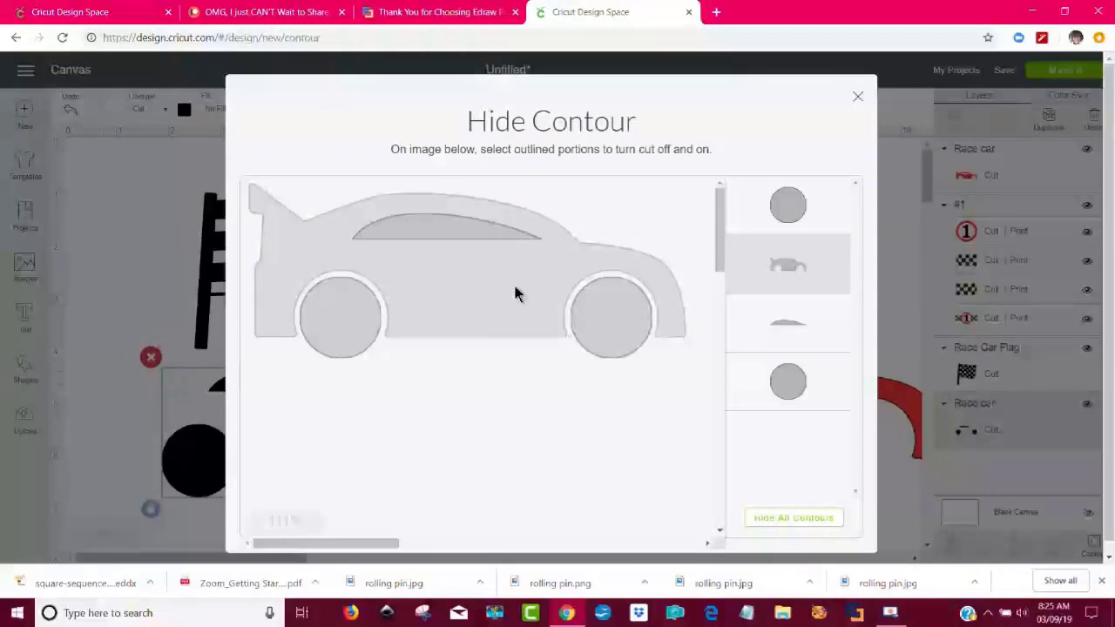
- Move the red race car body below the number 1 emblem, to about X 8.465, Y 4.181
click(141, 218)
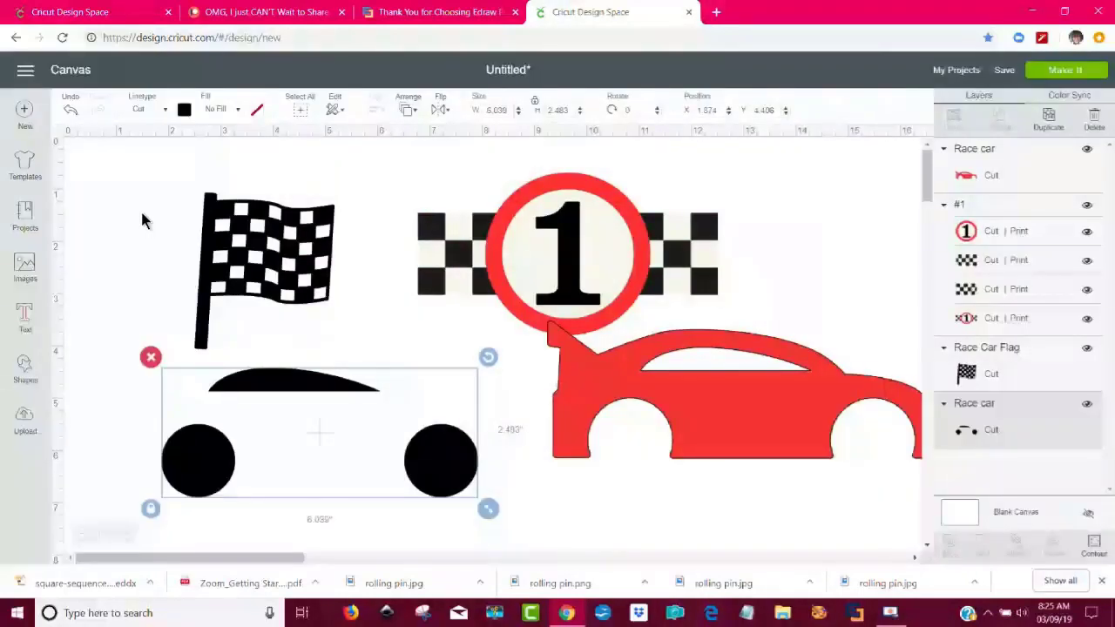
drag(714, 425, 672, 461)
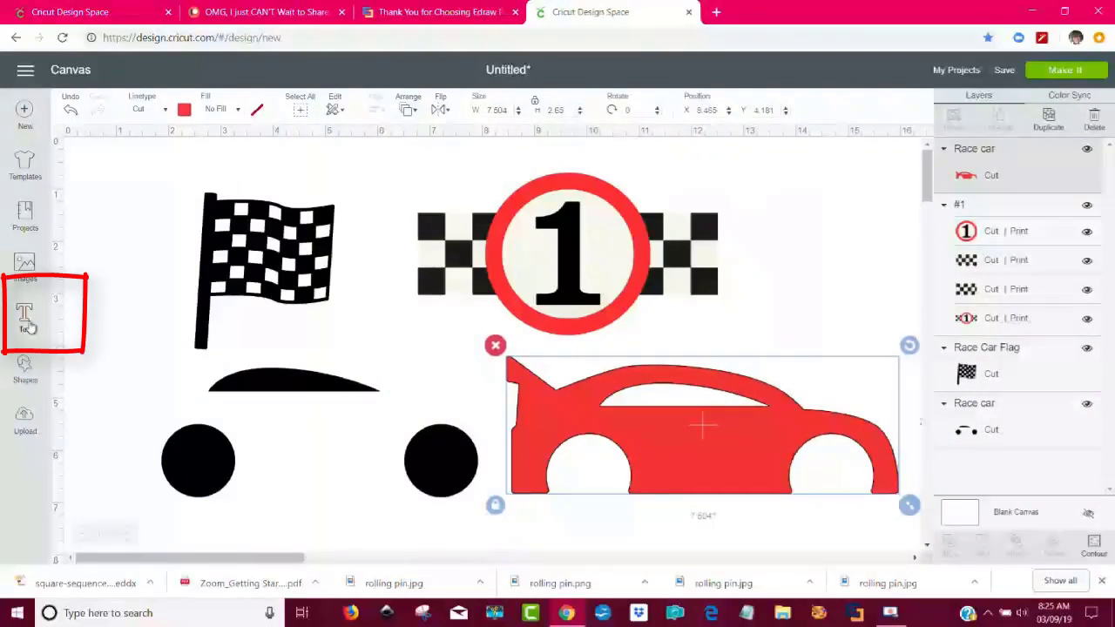
- Add the text "Thanks" to the canvas in the Arab Brushstroke Std Regular font
click(29, 324)
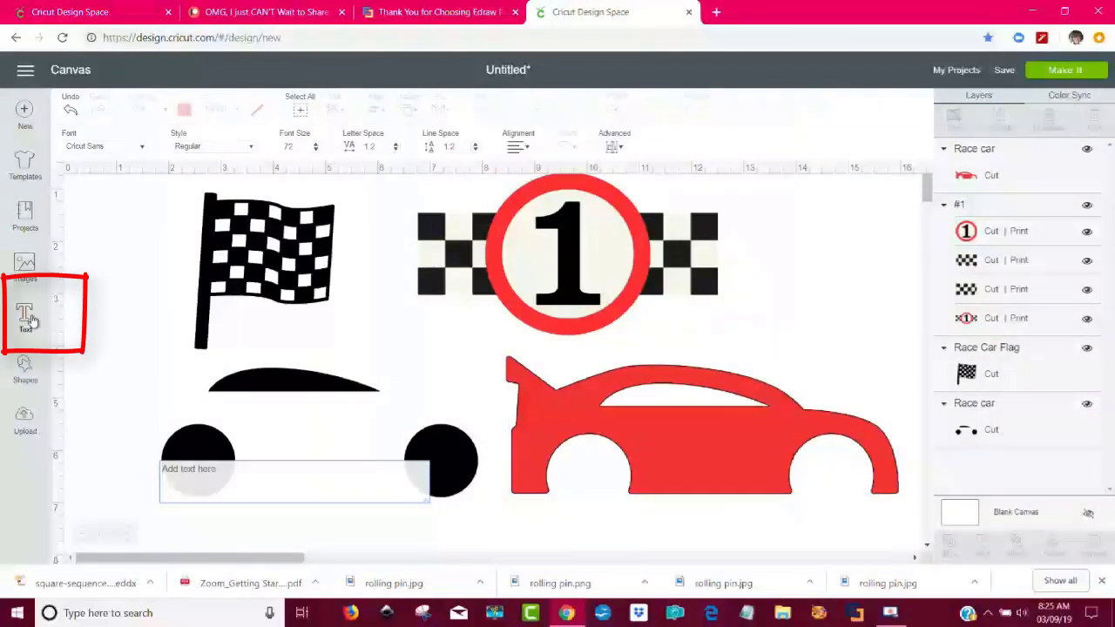
click(103, 147)
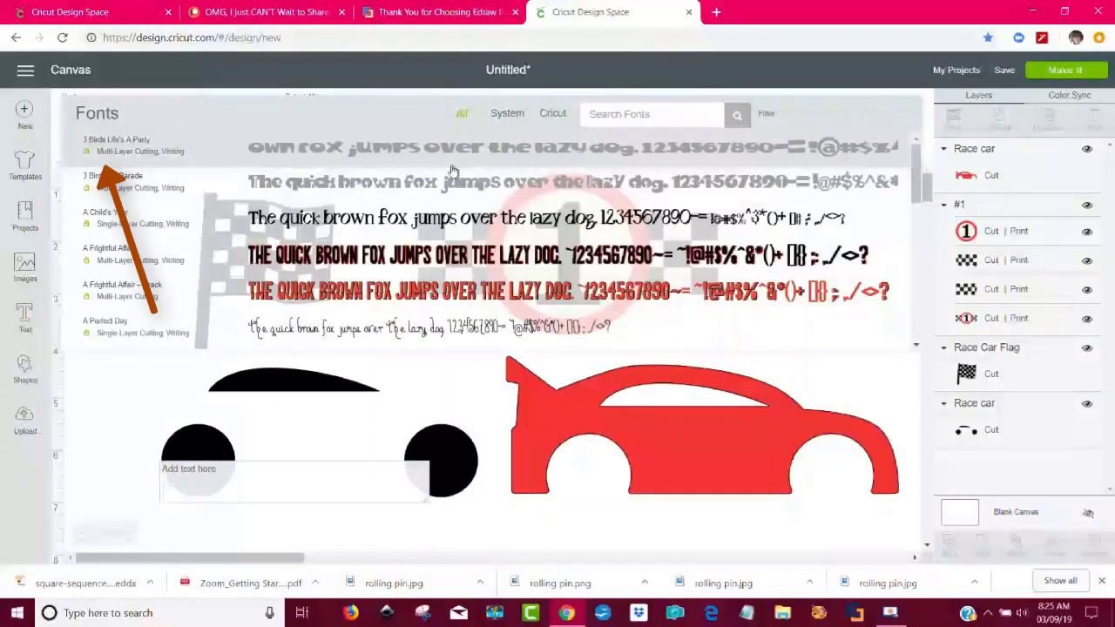
click(614, 116)
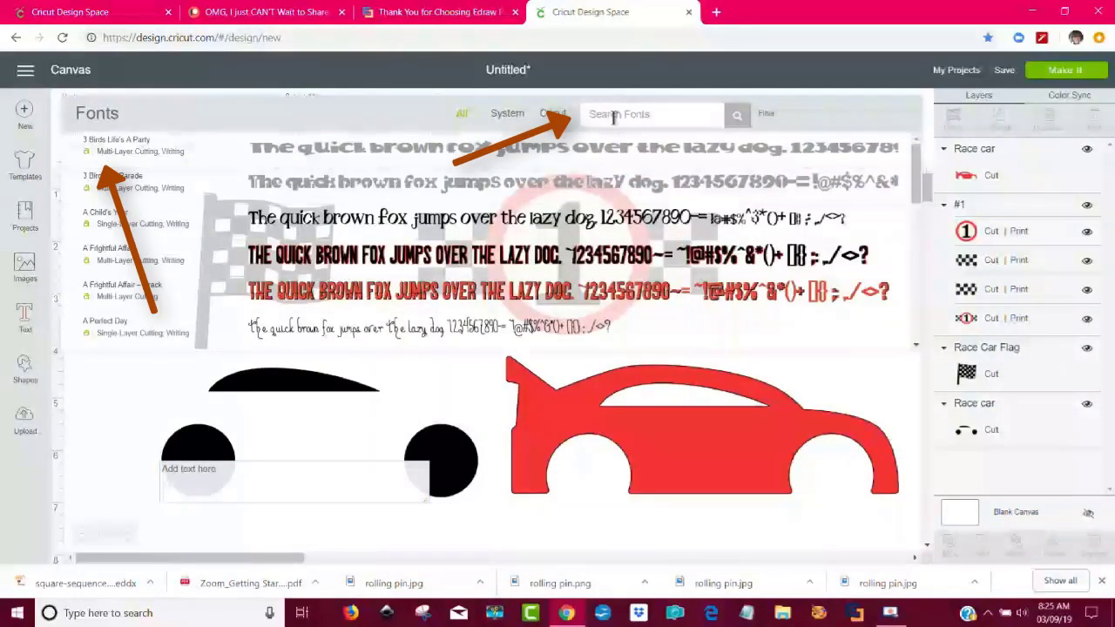
text(arab)
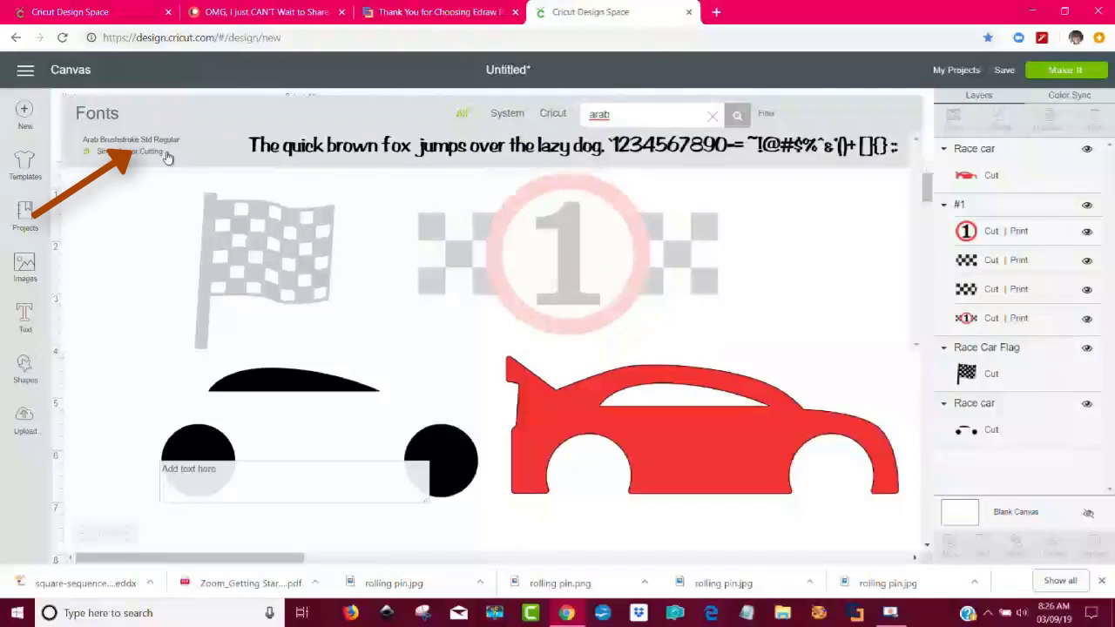
click(167, 154)
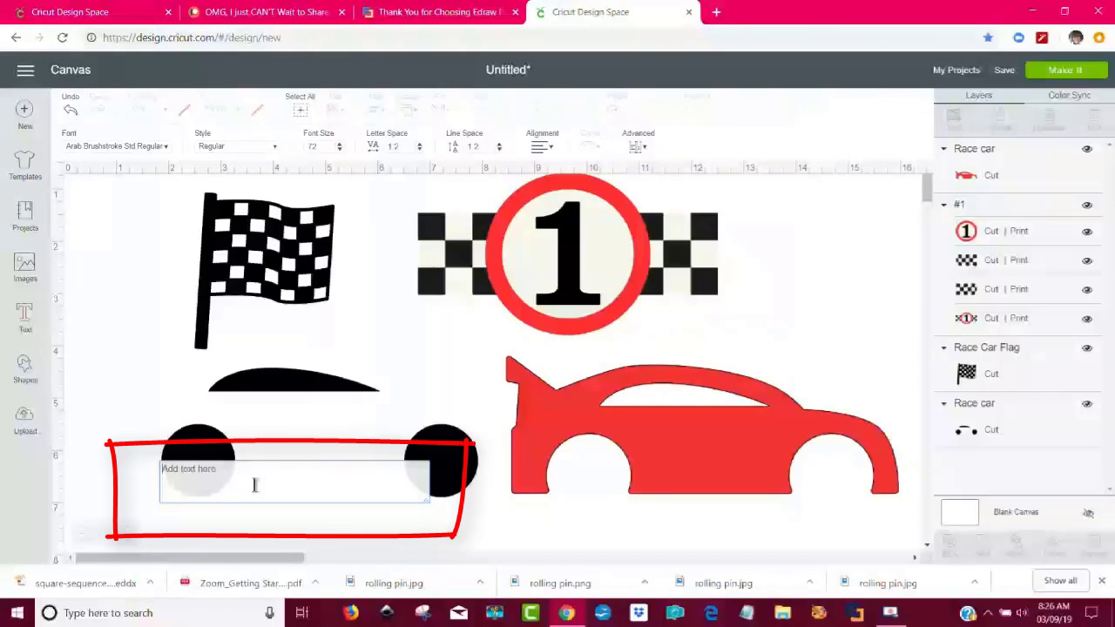
text(Than)
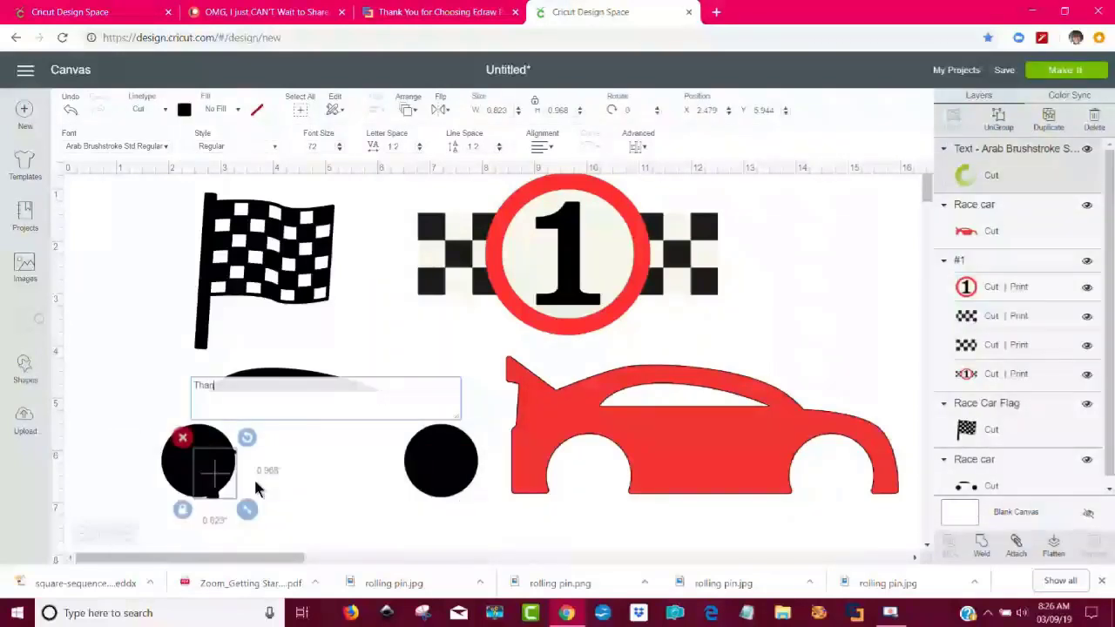
key(BackSpace)
key(BackSpace)
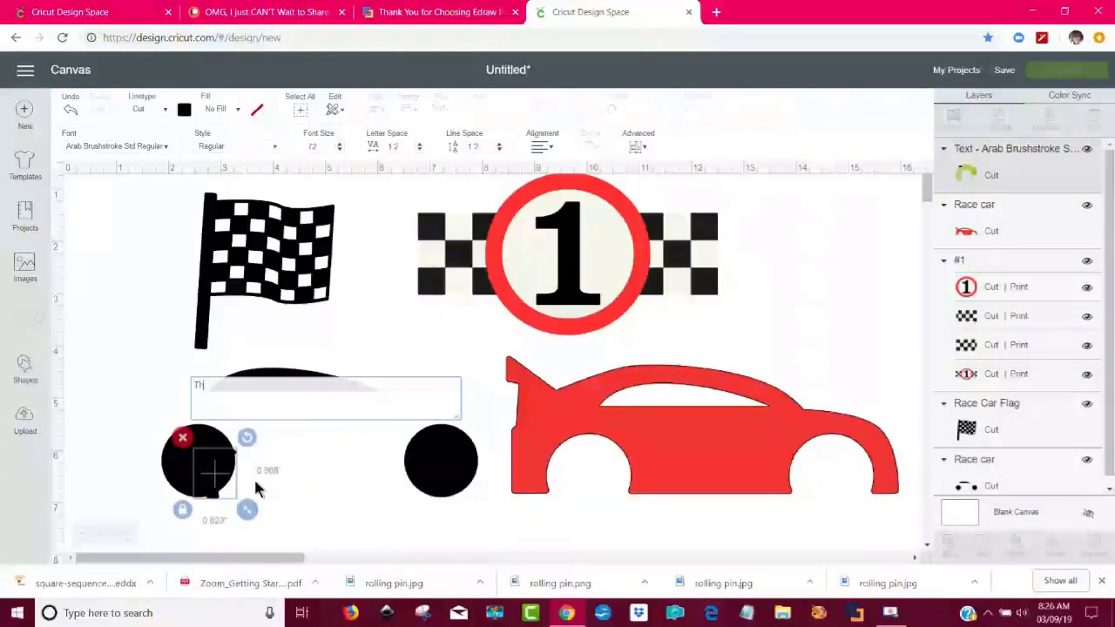
text(anks)
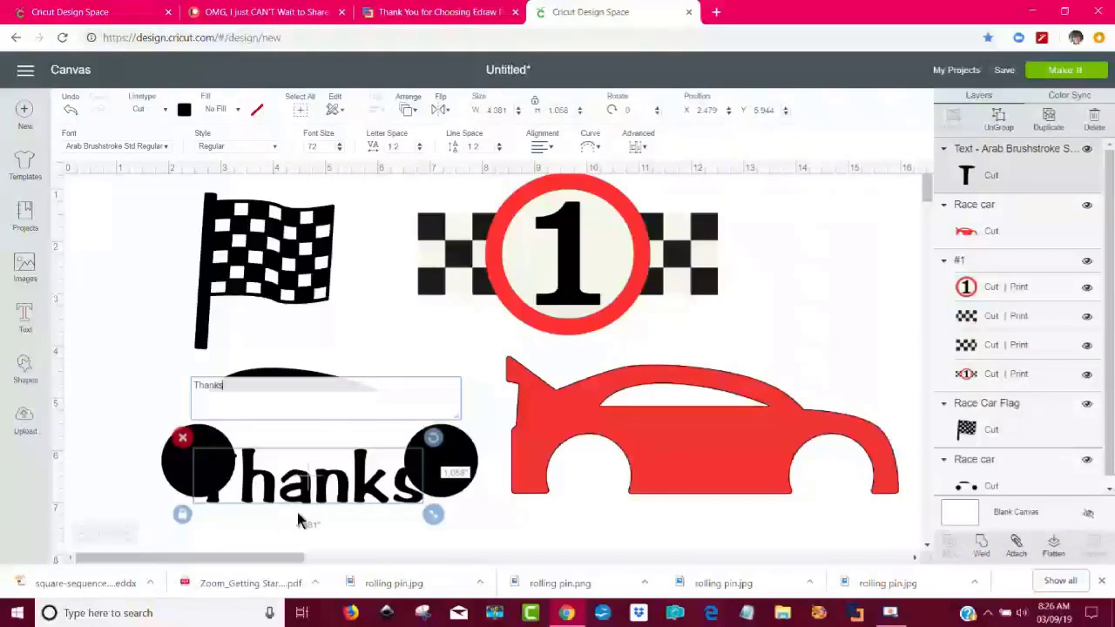
- Shrink the "Thanks" text to about 2.825" wide and place it between the red car's wheel arches
drag(305, 502, 656, 485)
drag(782, 499, 705, 501)
drag(649, 463, 741, 491)
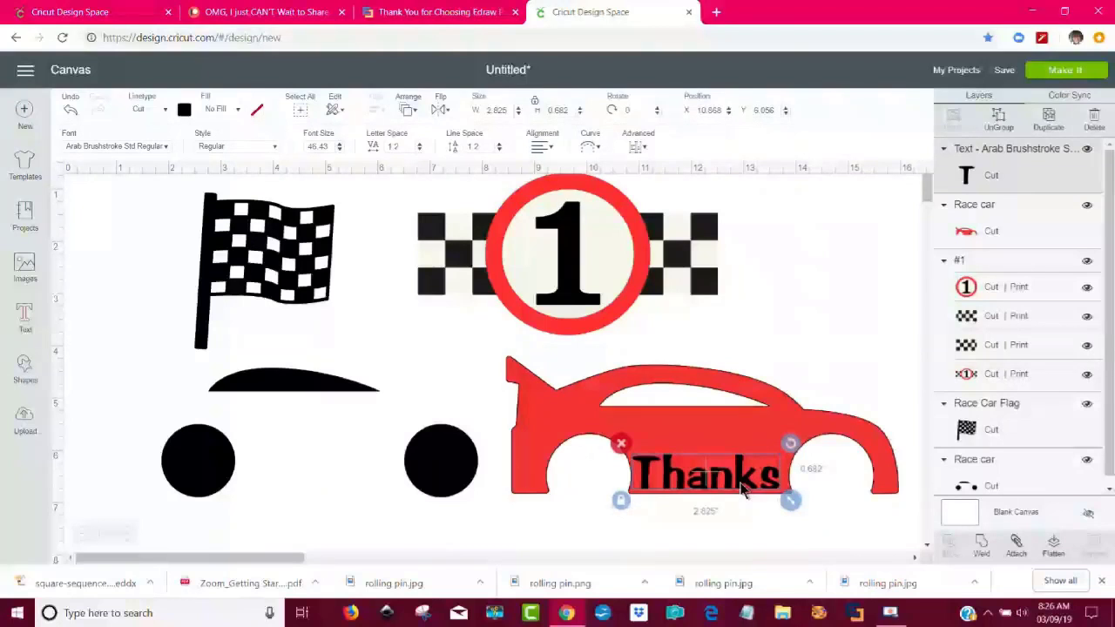
click(765, 542)
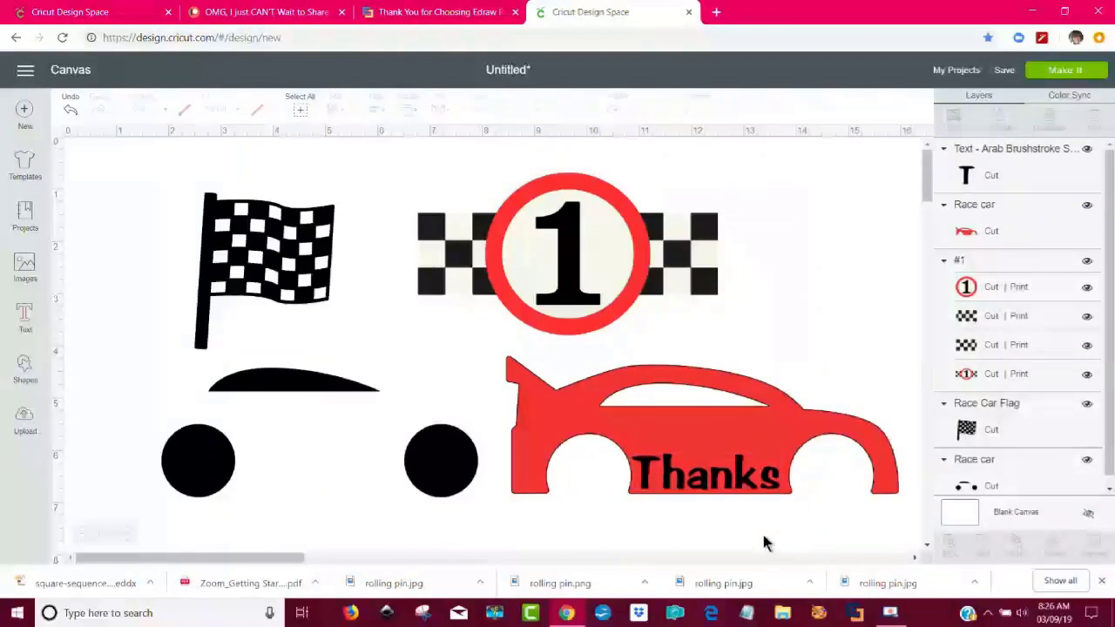
- Slice the "Thanks" text out of the red race car body
click(745, 490)
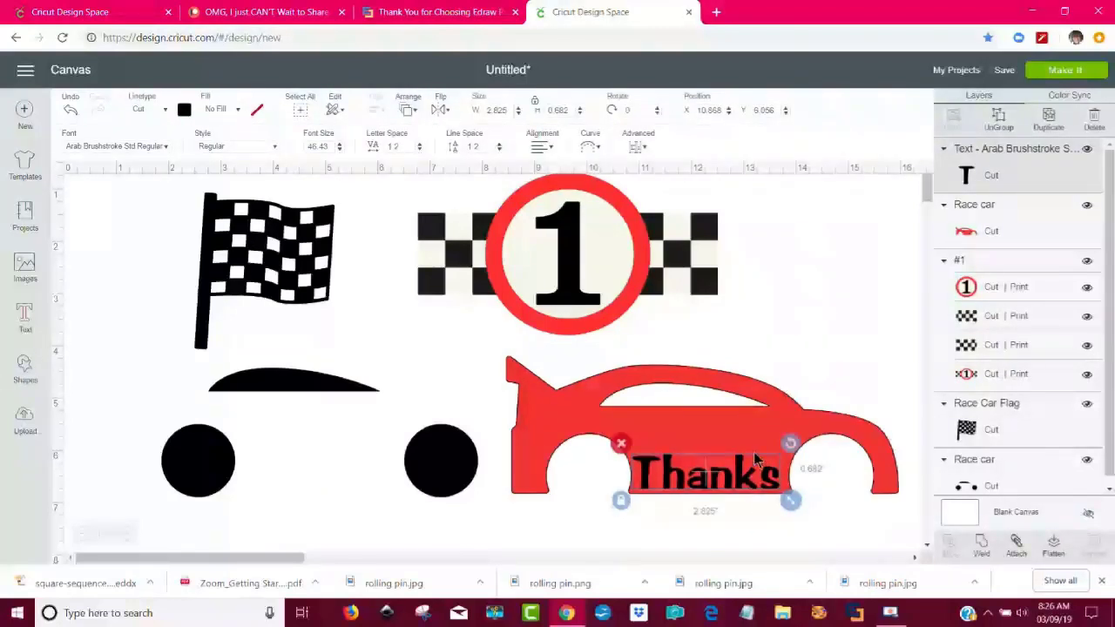
shift+click(704, 424)
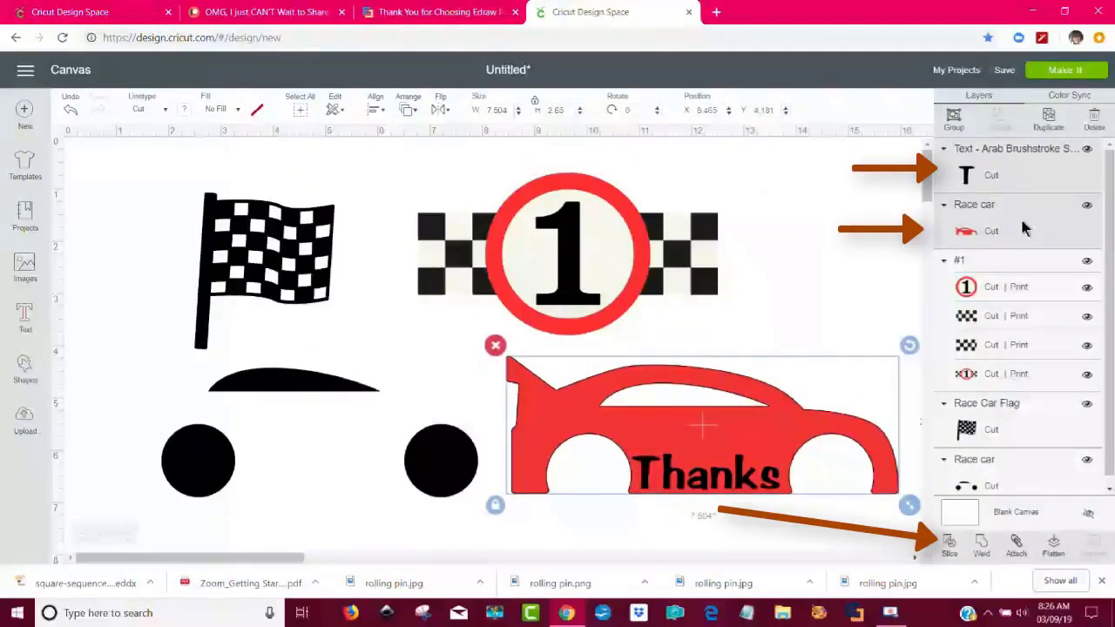
click(950, 545)
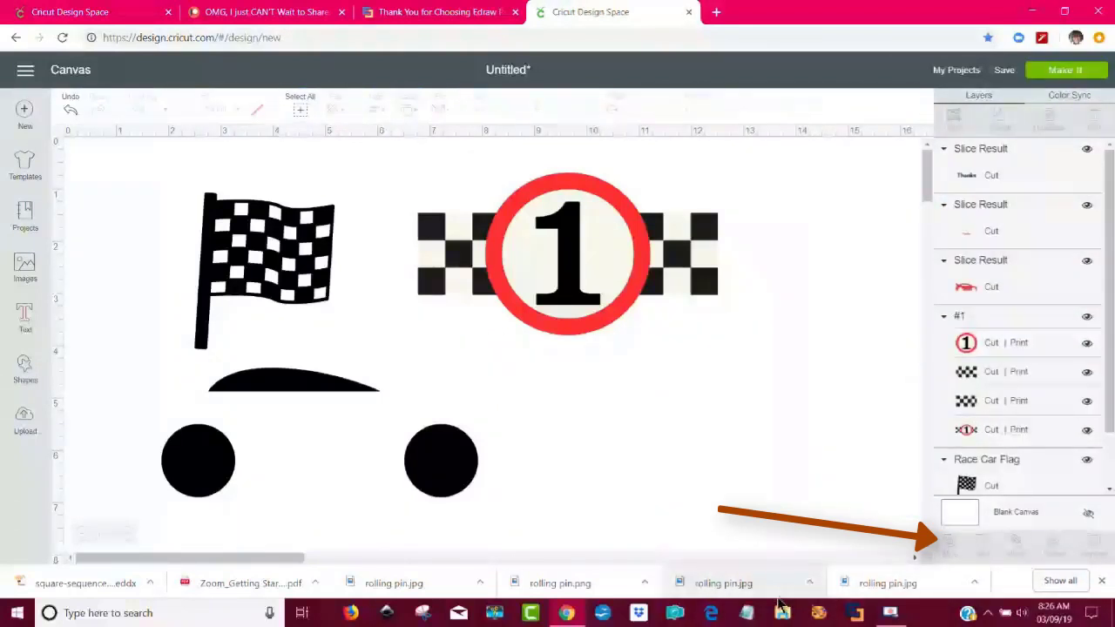
- Pull the black and red "Thanks" slice pieces off the car and delete both
drag(746, 485, 821, 214)
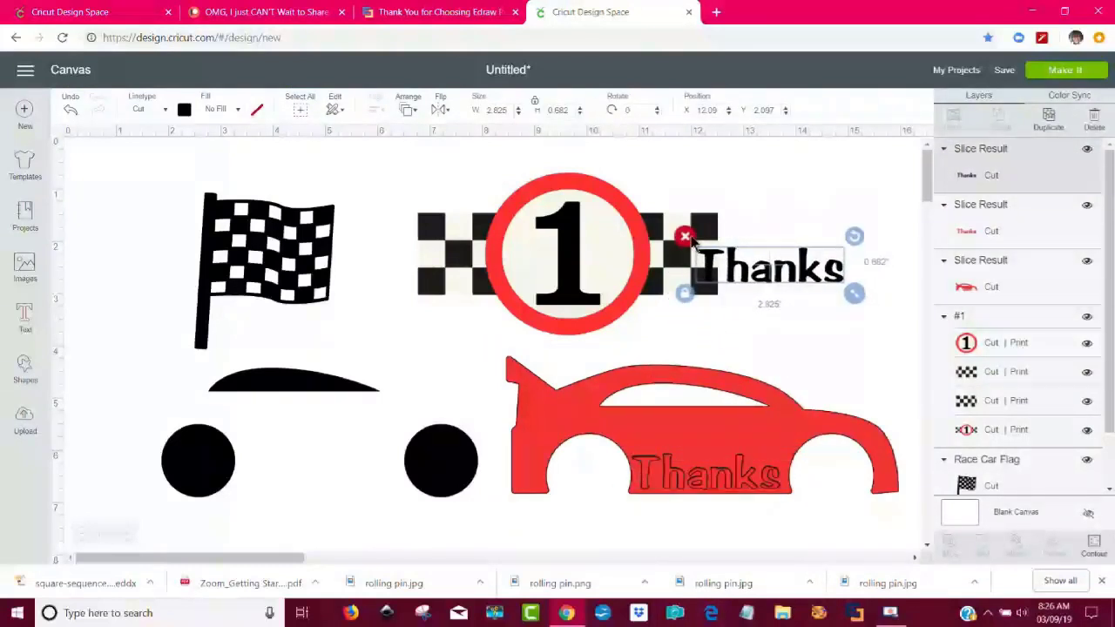
key(Delete)
drag(709, 474, 817, 302)
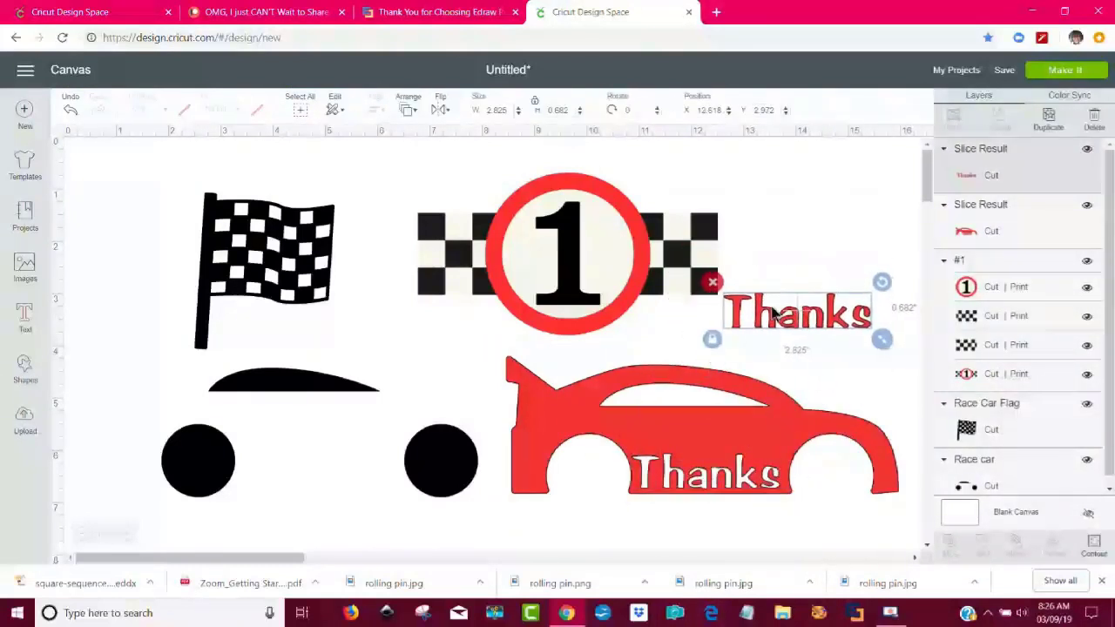
key(Delete)
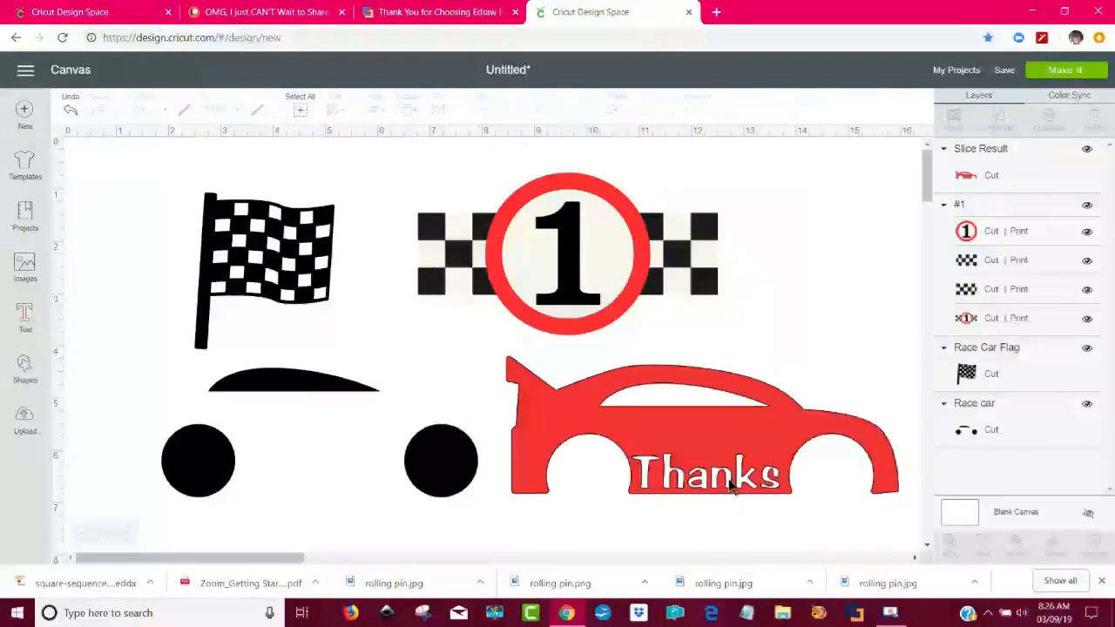
- Place the sliced red body over the black wheels and window at about X 1.05, Y 3.89 and send it to the back
drag(686, 463, 305, 444)
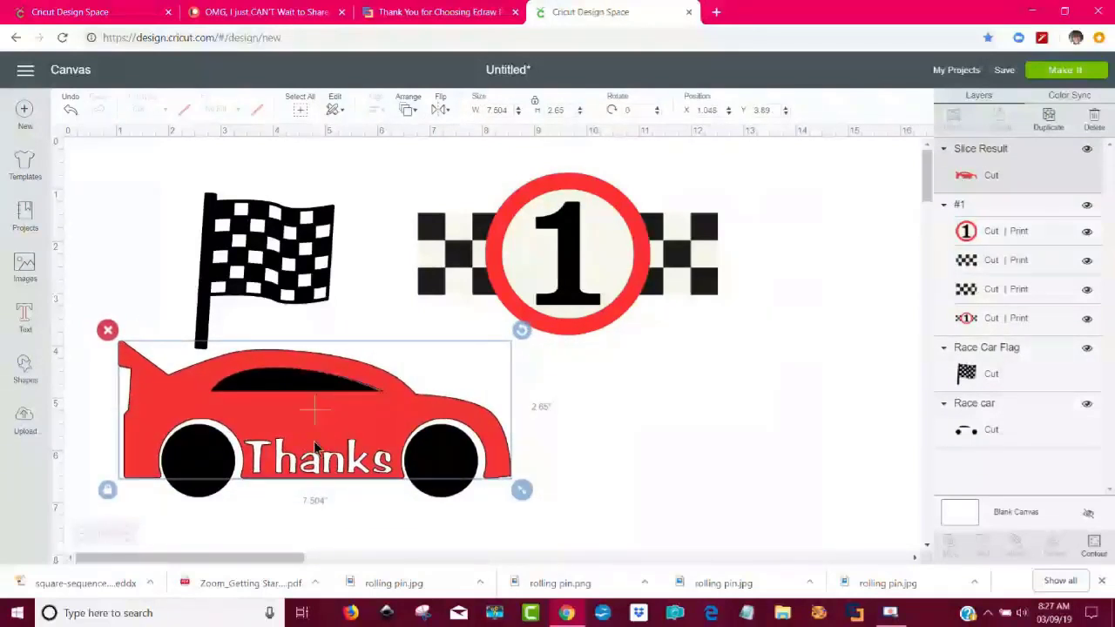
right_click(328, 429)
click(364, 373)
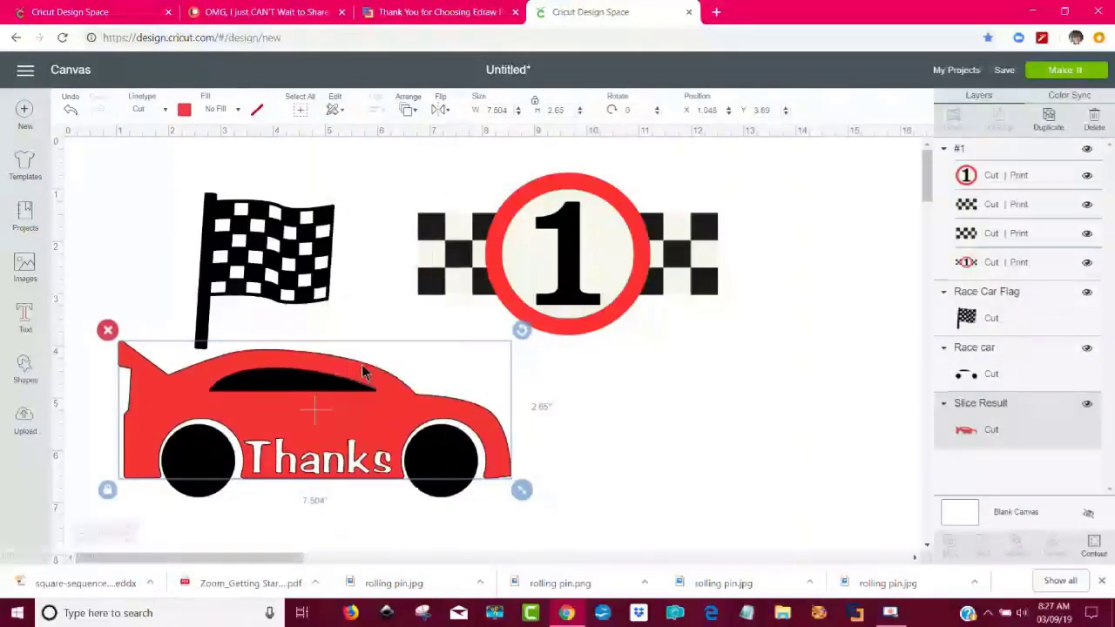
- Nudge the black wheels-and-window layer slightly to align it with the red body's wheel arches and window
click(422, 431)
drag(398, 424, 398, 424)
click(605, 411)
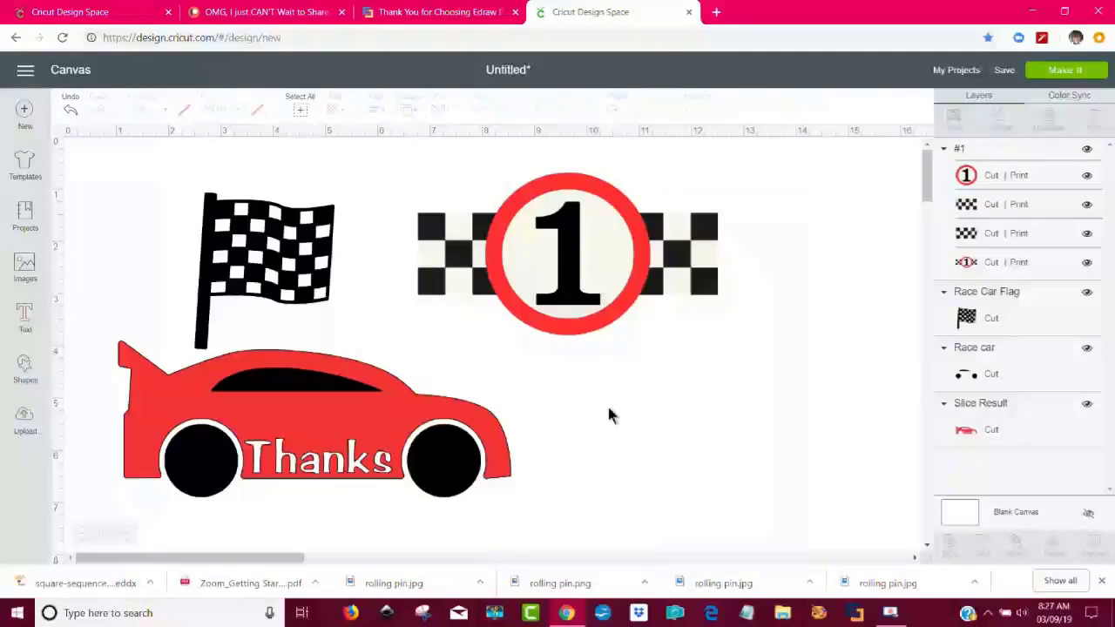
- Flip the checkered flag horizontally and tilt it to a rotation of about 342.2°
click(305, 265)
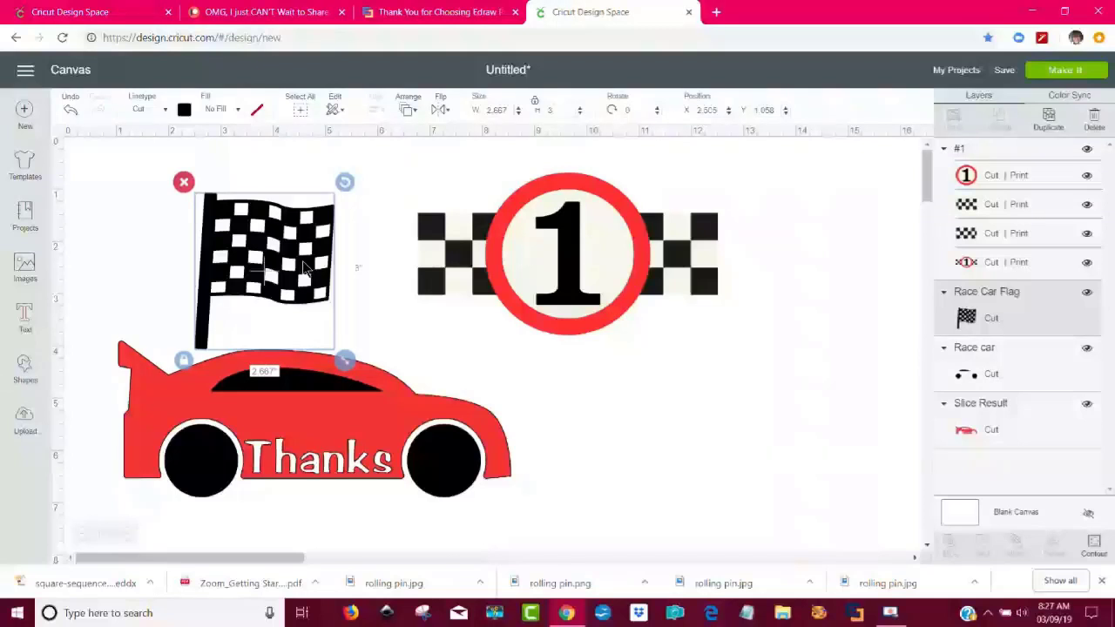
click(437, 112)
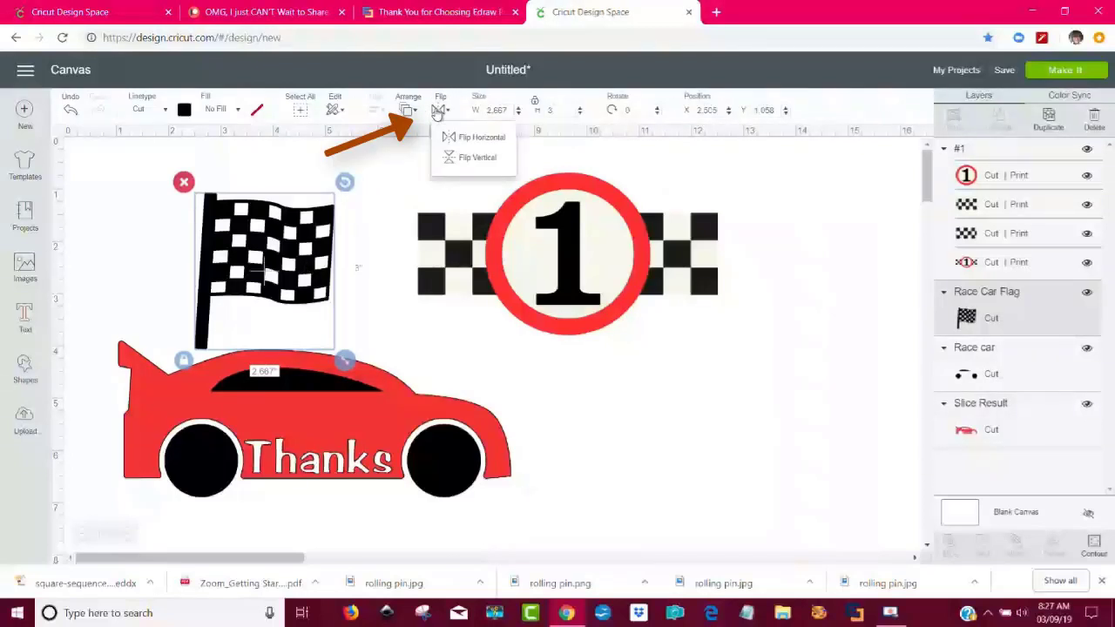
click(471, 139)
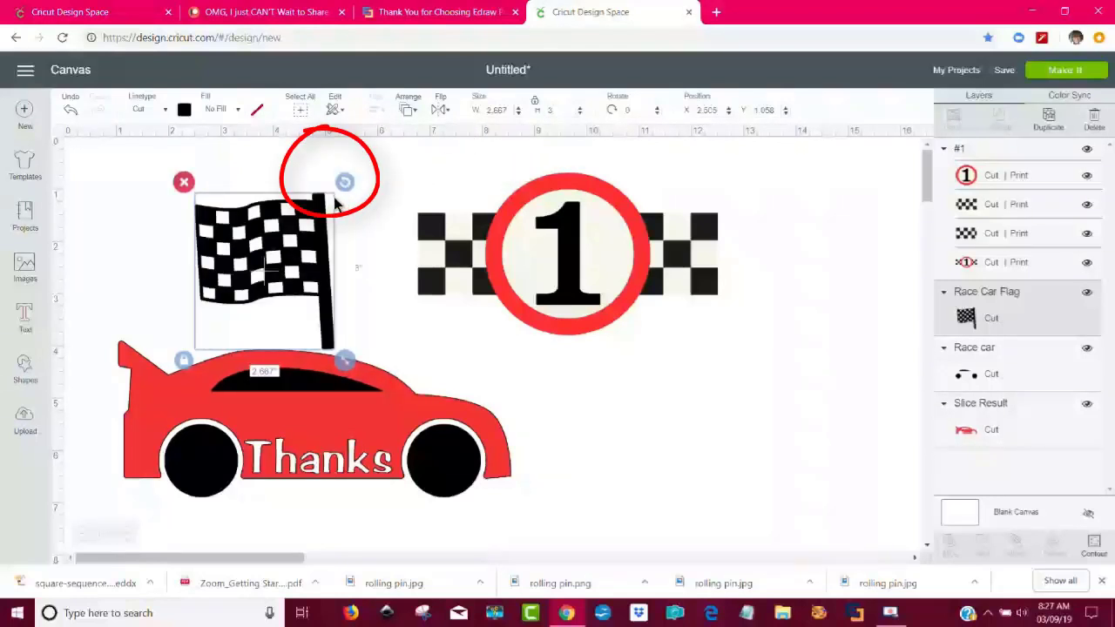
drag(345, 184, 306, 188)
- Move the checkered flag onto the car's rear at about X 0.076, Y 1.482 and send it to the back
drag(282, 270, 173, 301)
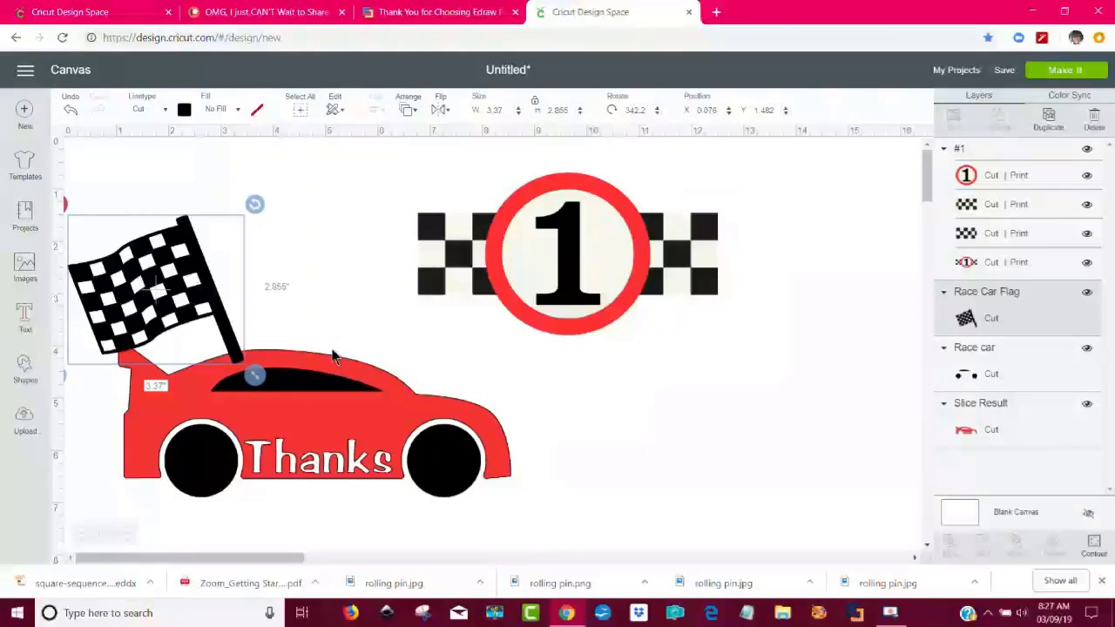
right_click(180, 277)
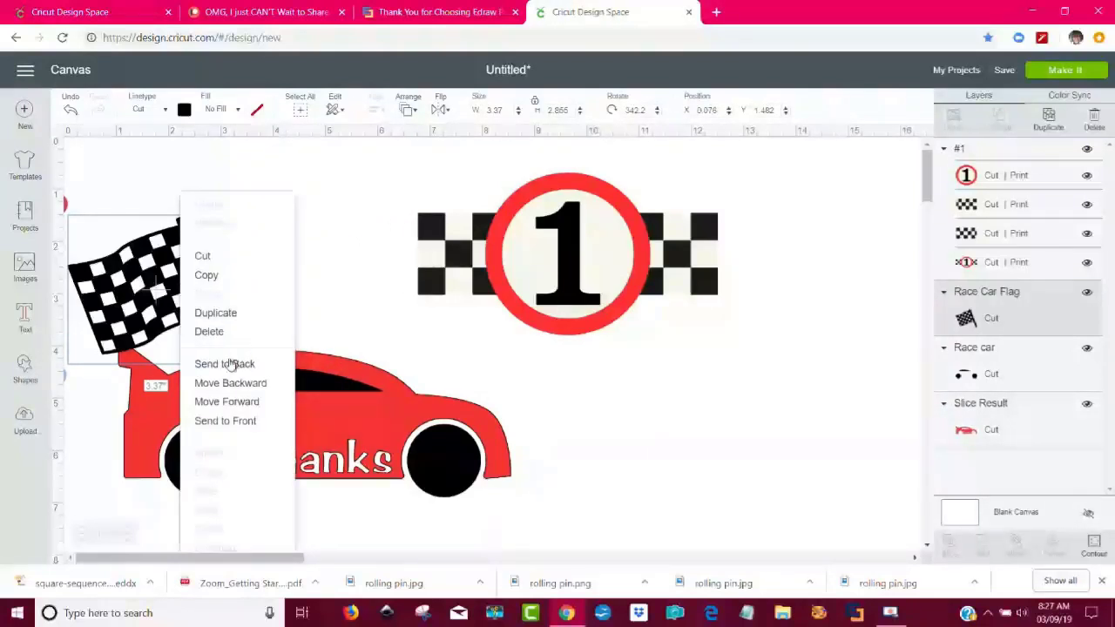
click(231, 364)
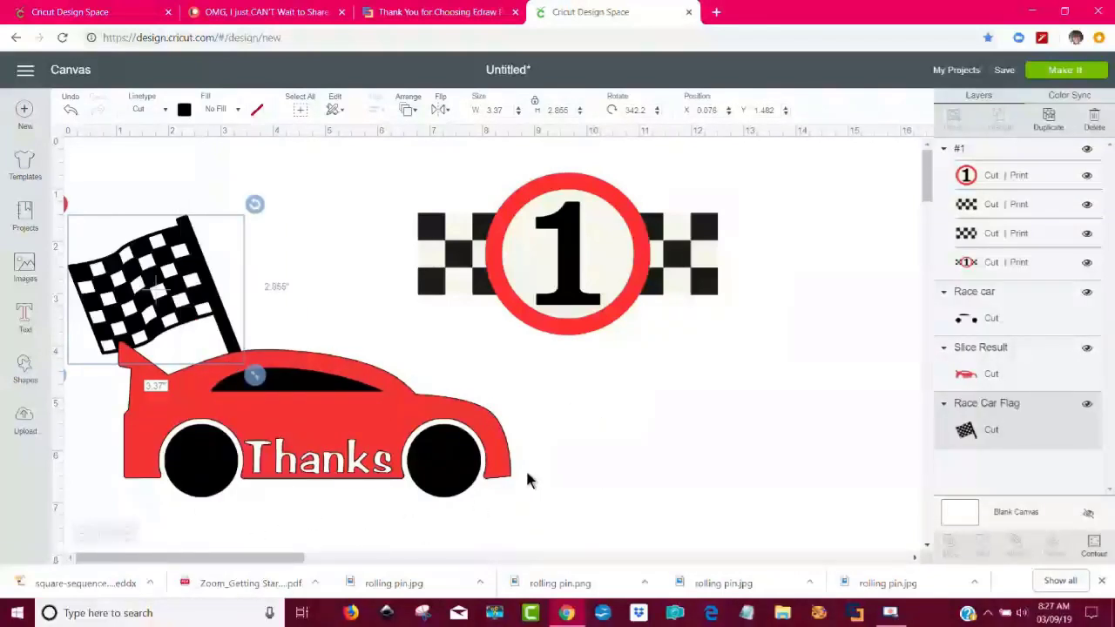
click(657, 401)
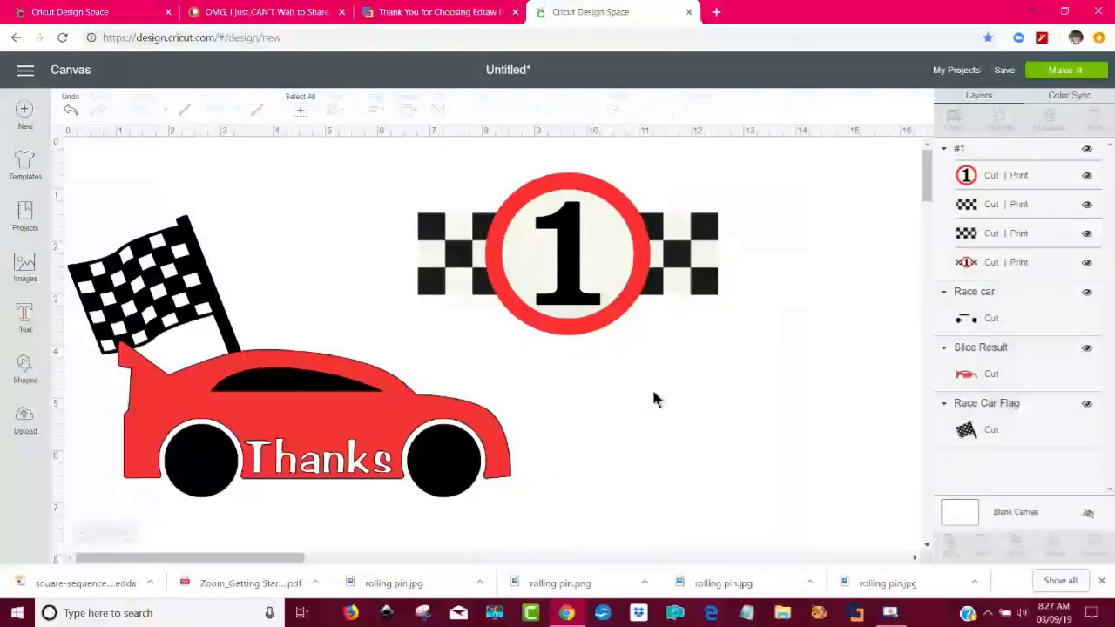
- Ungroup the number 1 emblem and move its circle and two checkered pieces apart, off the combined backing image
click(648, 272)
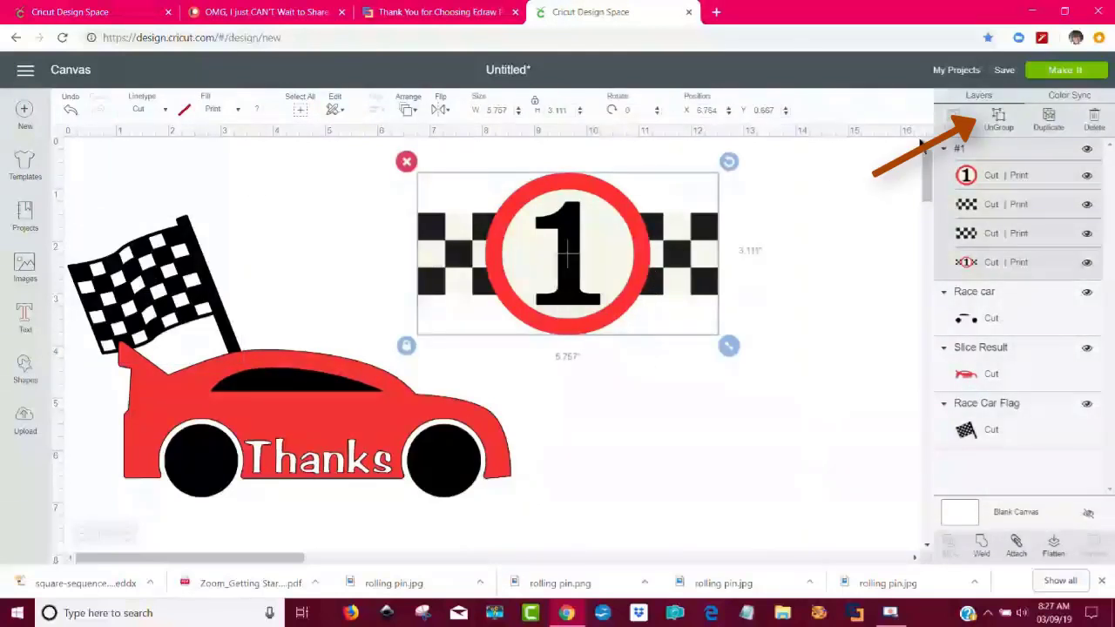
click(1000, 119)
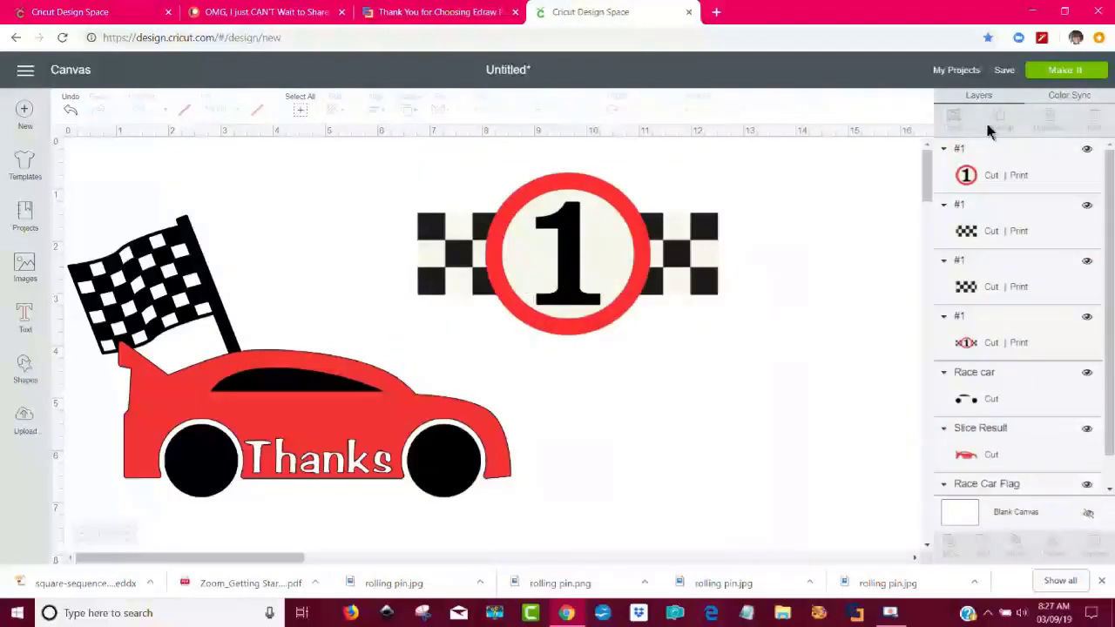
drag(621, 281, 815, 424)
drag(664, 260, 795, 228)
drag(533, 259, 354, 198)
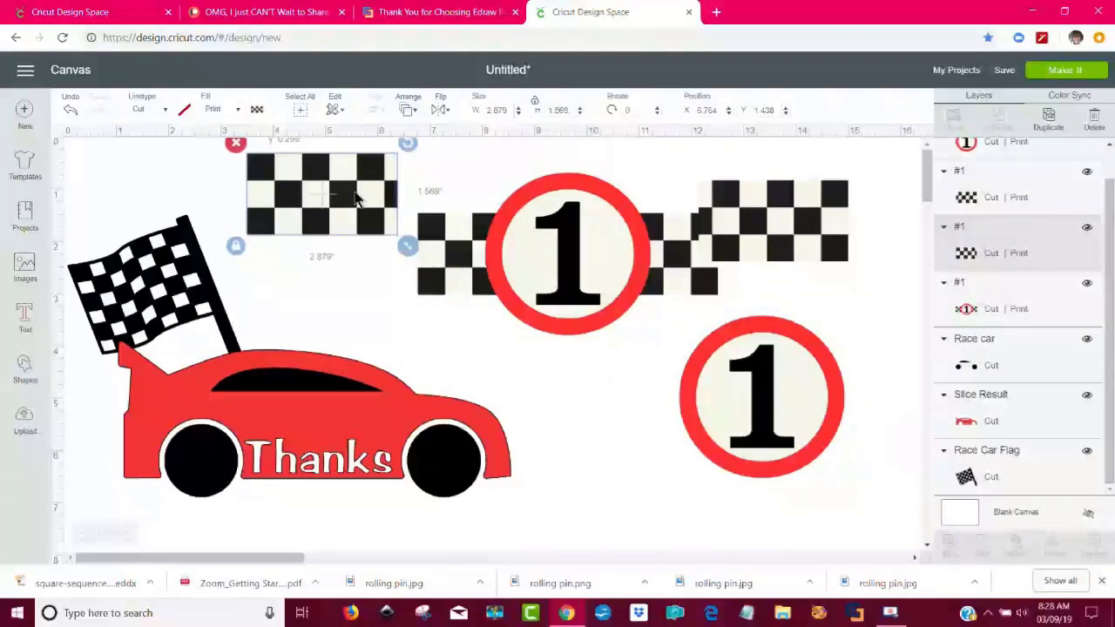
drag(723, 228, 755, 208)
- Delete the emblem's combined backing image, keeping the separated circle and checkered pieces
click(601, 258)
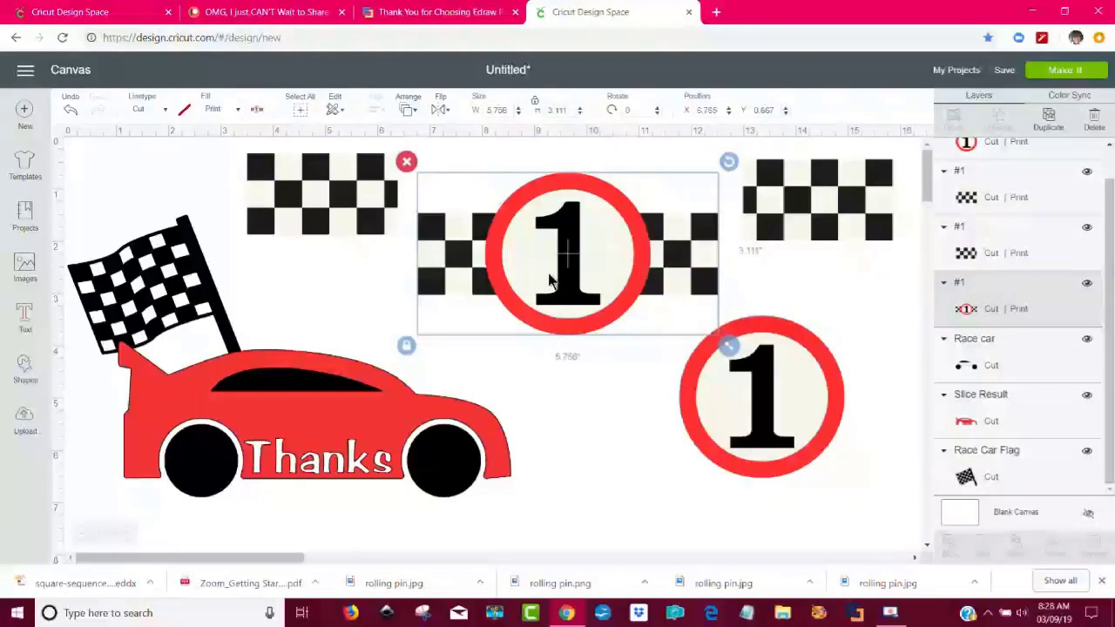
click(406, 163)
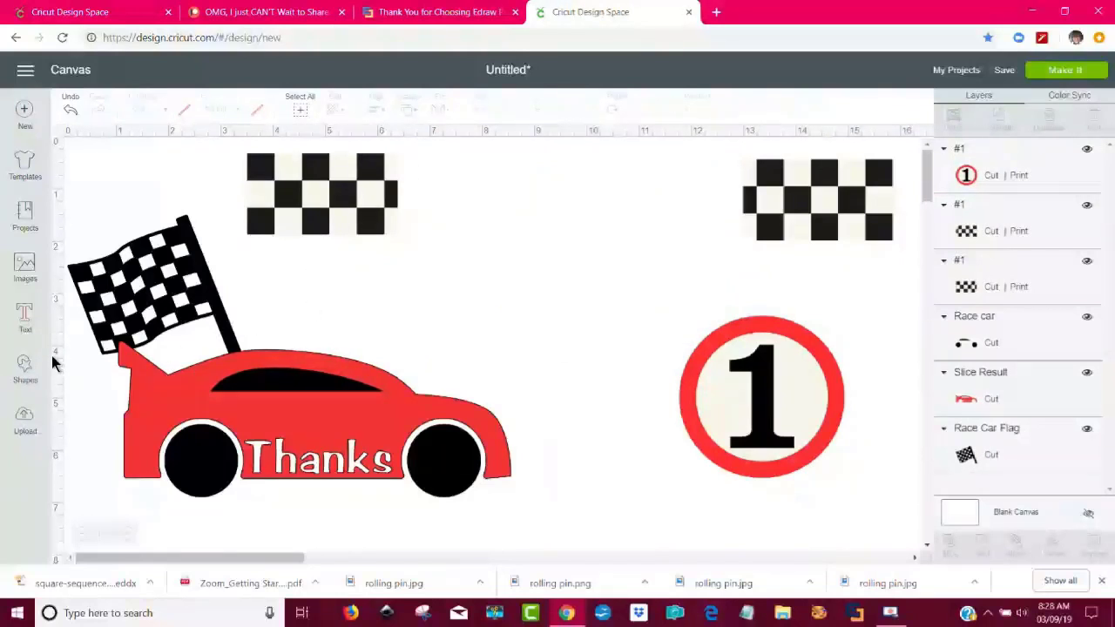
- Add a circle, place it between the two checkered pieces at about X 7.819, Y 0.944, and color it red
click(24, 370)
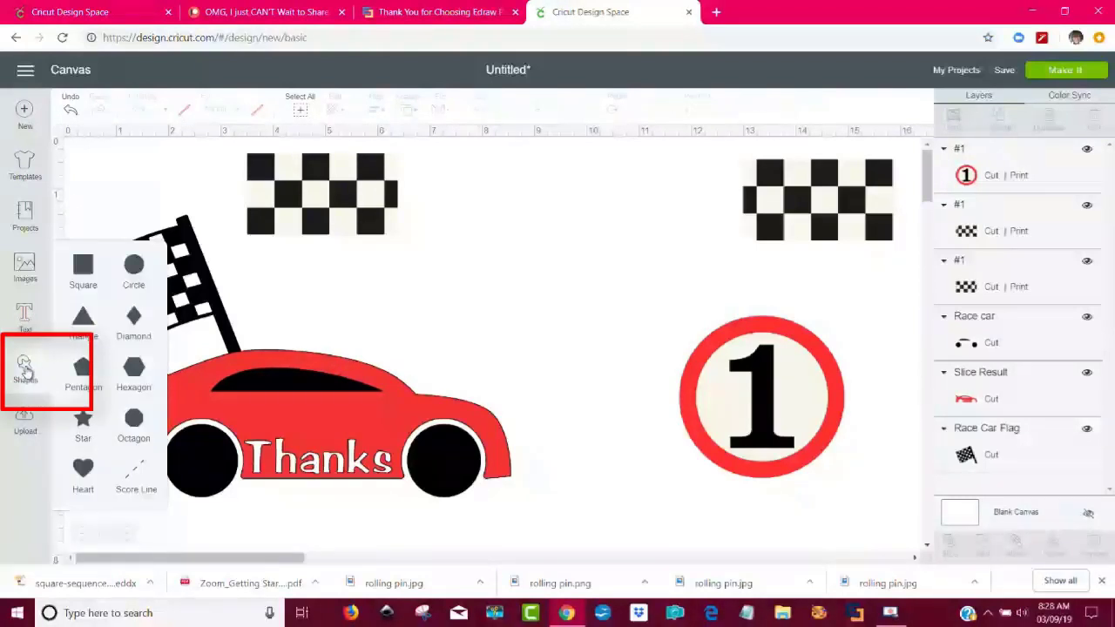
click(135, 267)
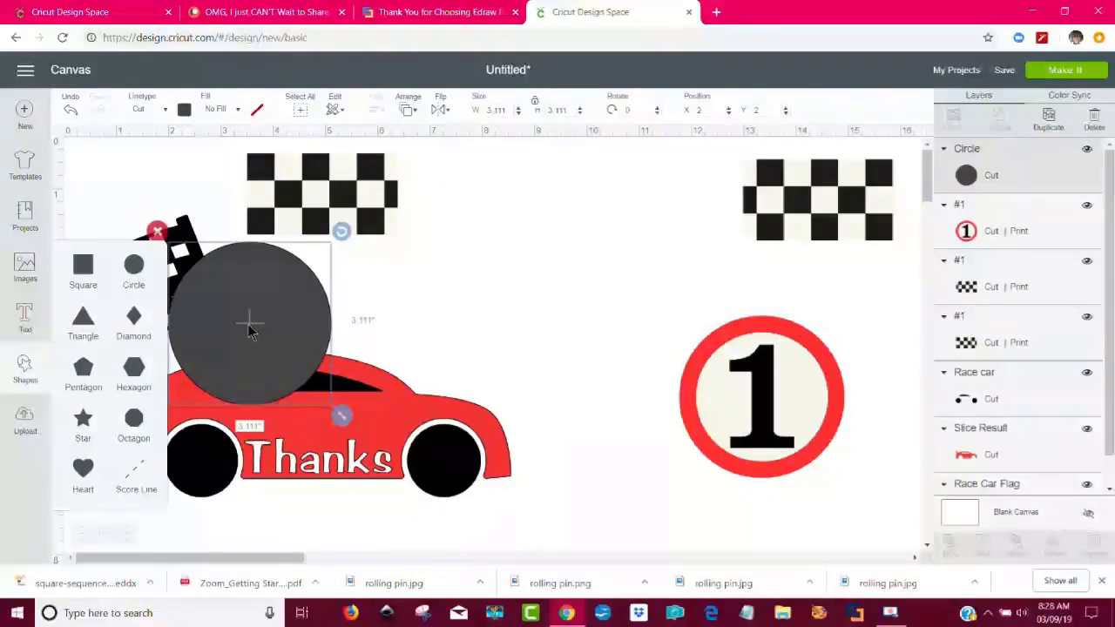
drag(257, 327, 550, 273)
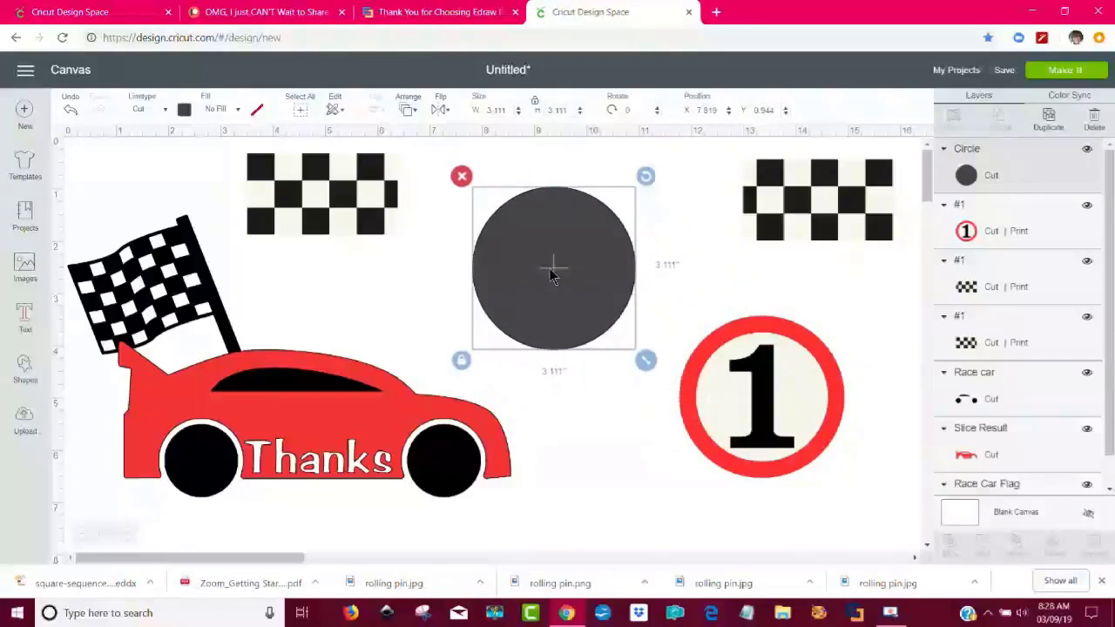
click(184, 110)
click(217, 165)
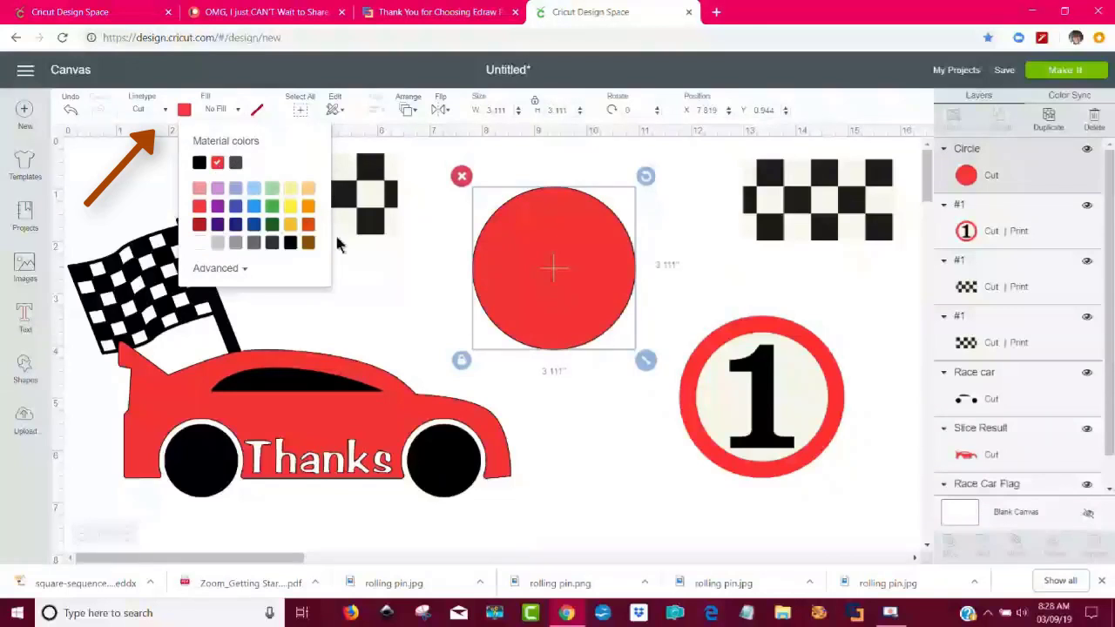
click(378, 283)
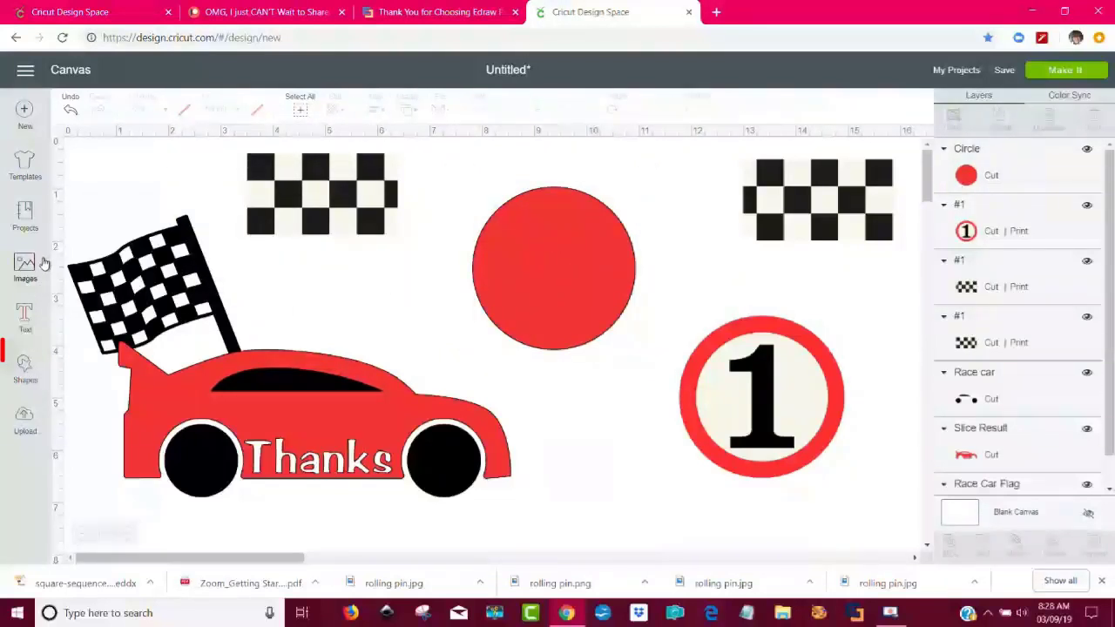
- Add a second circle and size it to 2.5" to match the inner area of the number 1 emblem
click(26, 373)
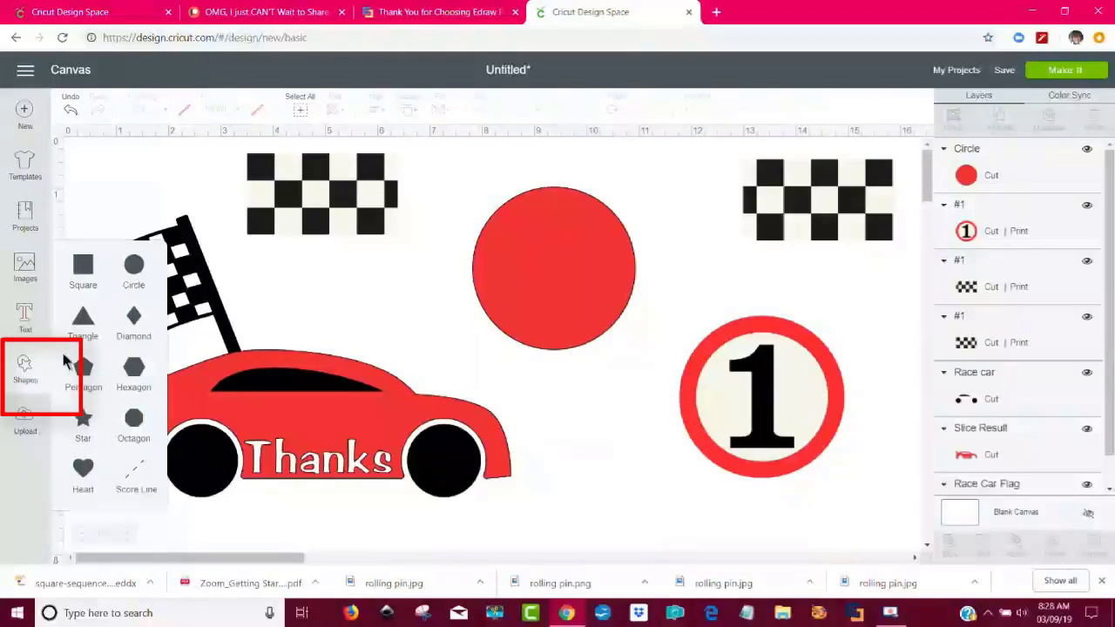
click(136, 266)
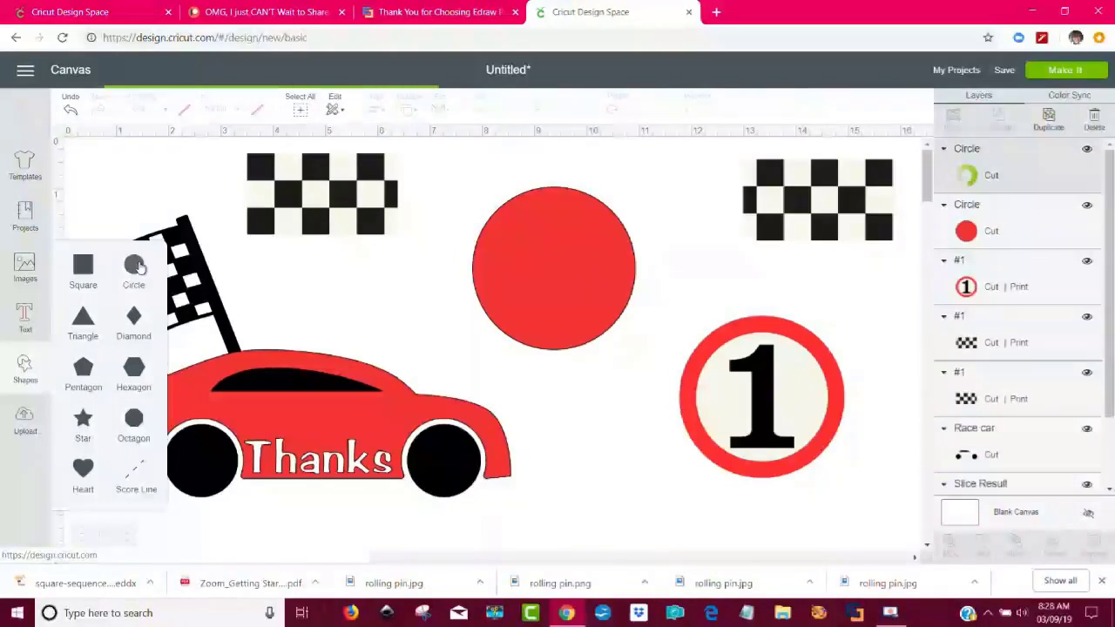
drag(262, 355, 356, 341)
drag(448, 433, 403, 389)
drag(361, 326, 761, 403)
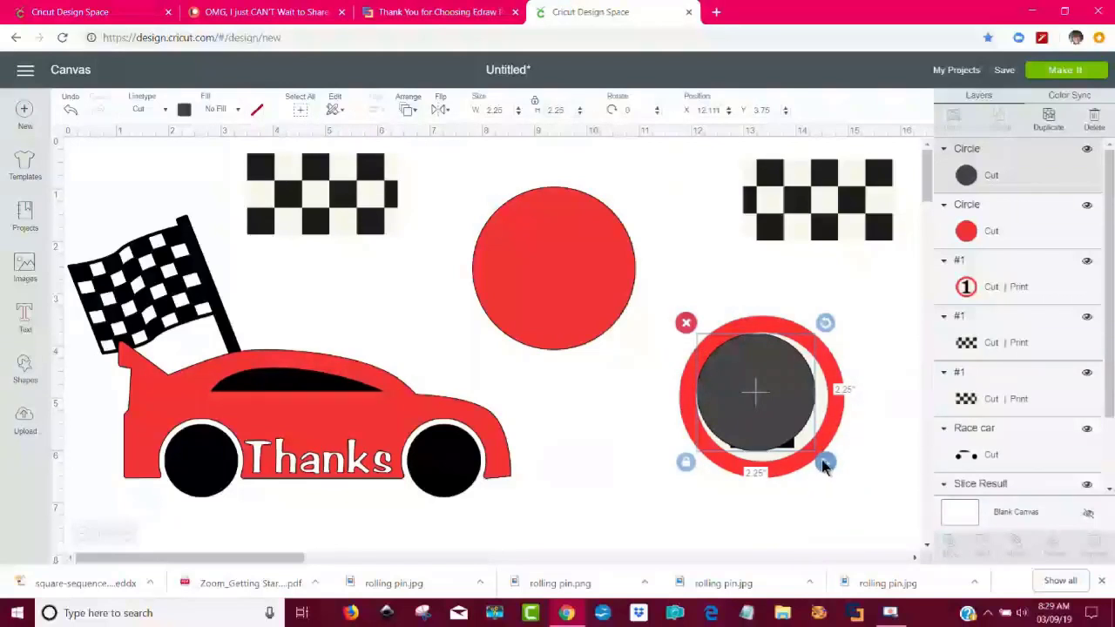
drag(824, 464, 781, 427)
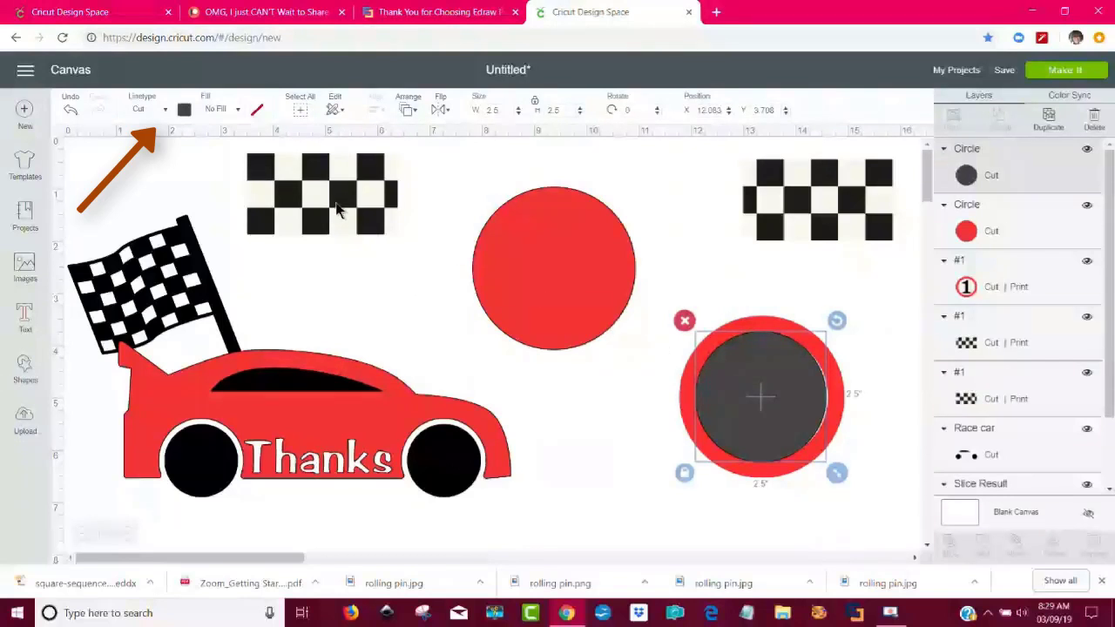
- Color the 2.5" circle white and center it on the red circle at about X 8.153, Y 1.278
click(186, 114)
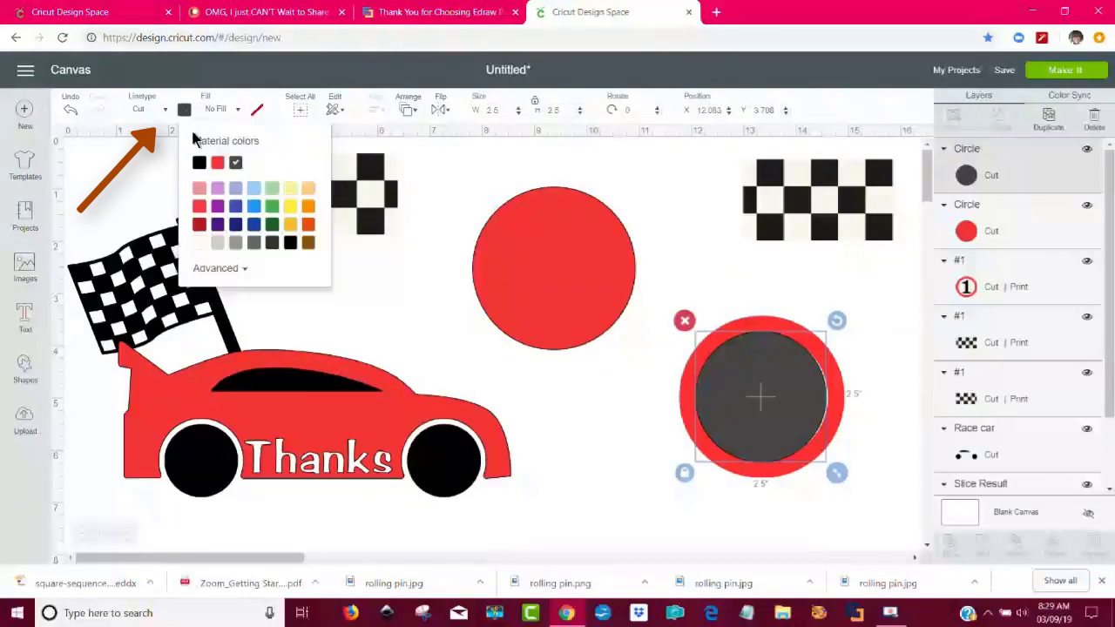
click(199, 243)
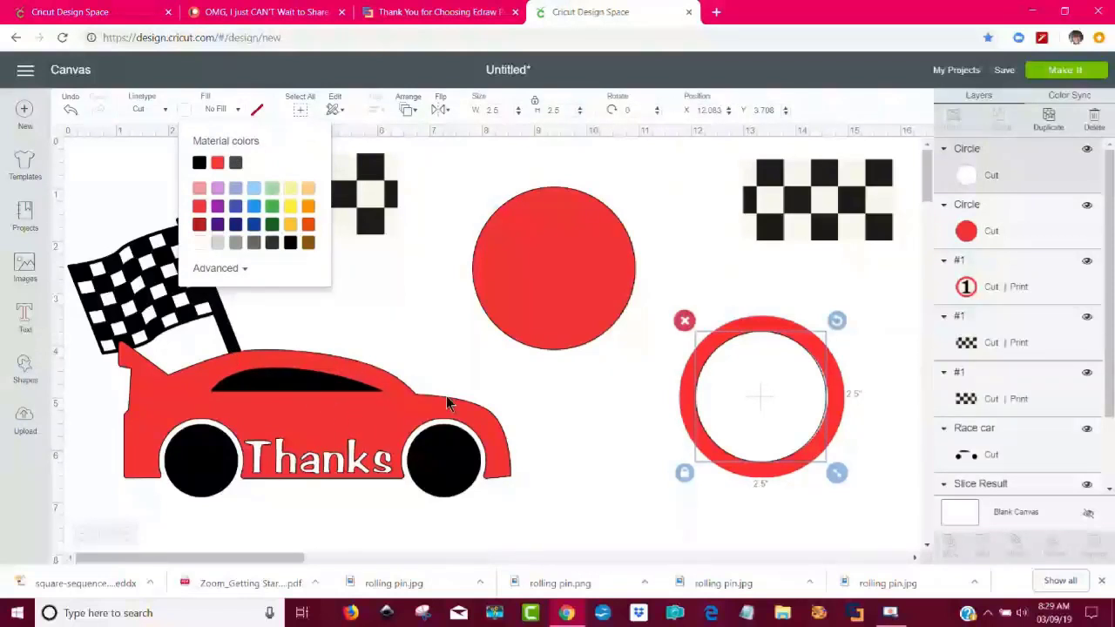
drag(741, 413, 538, 297)
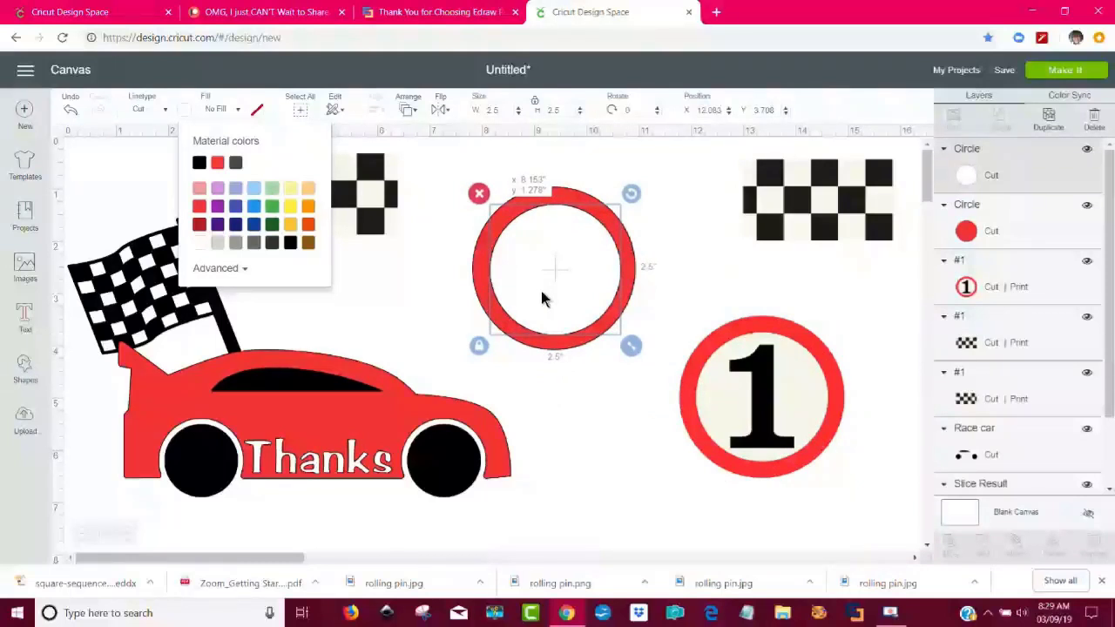
click(541, 291)
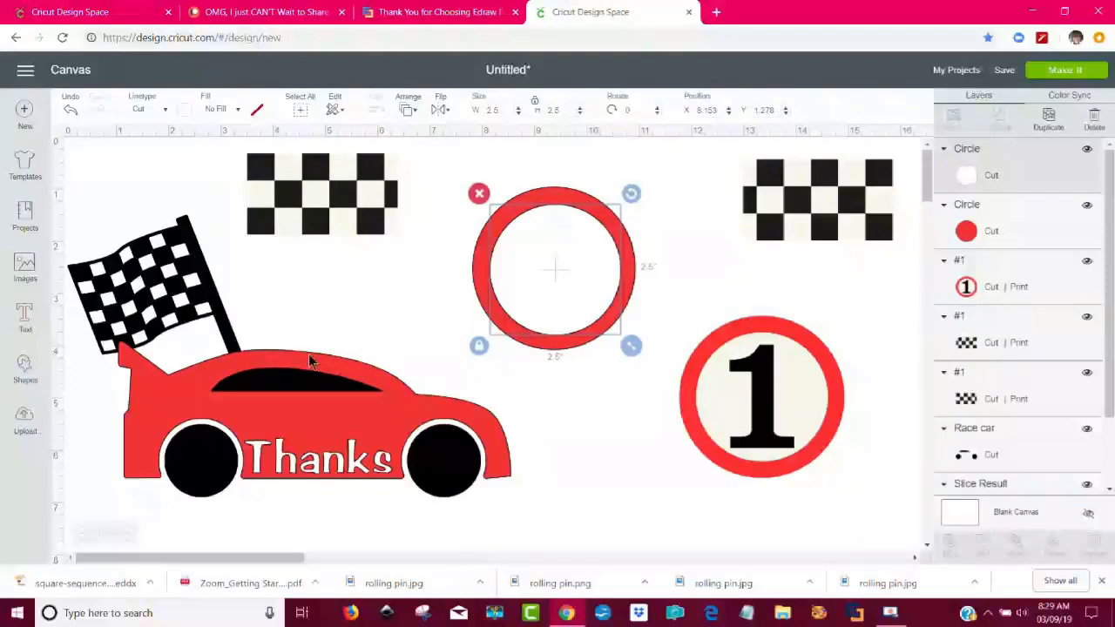
- Add the text "3", enlarge it to about 1.489" by 1.834", and center it on the white circle
click(28, 325)
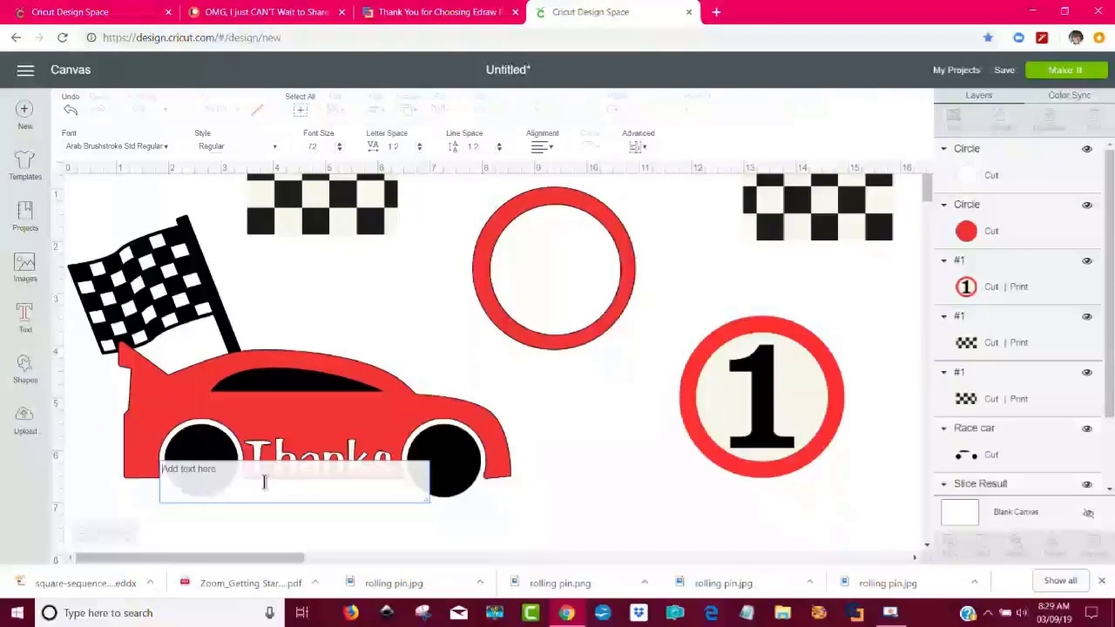
text(3)
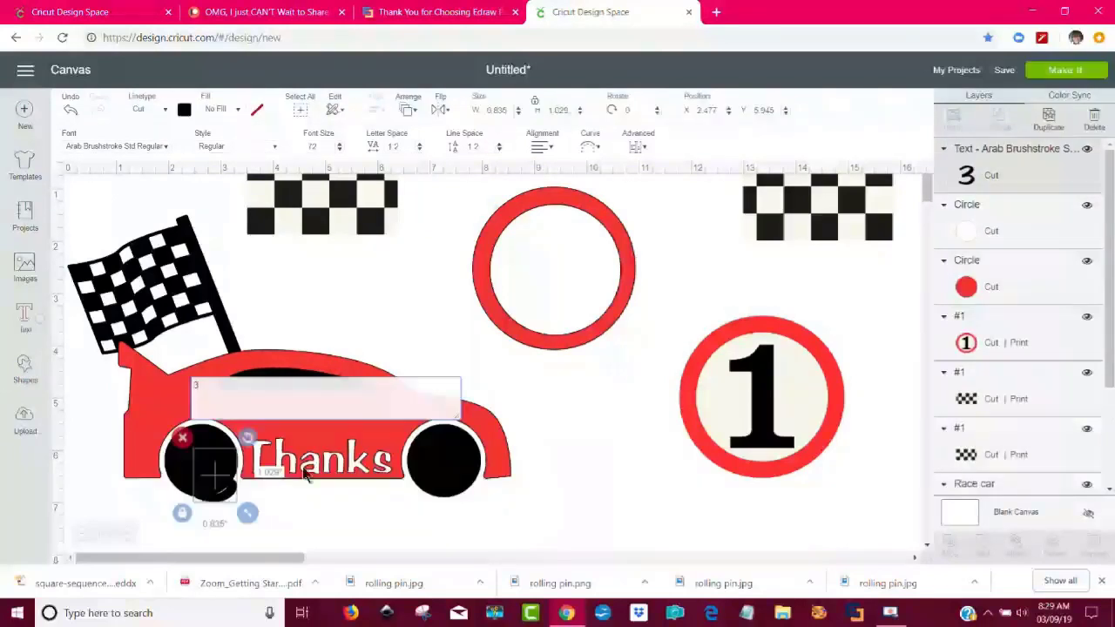
drag(249, 516, 285, 543)
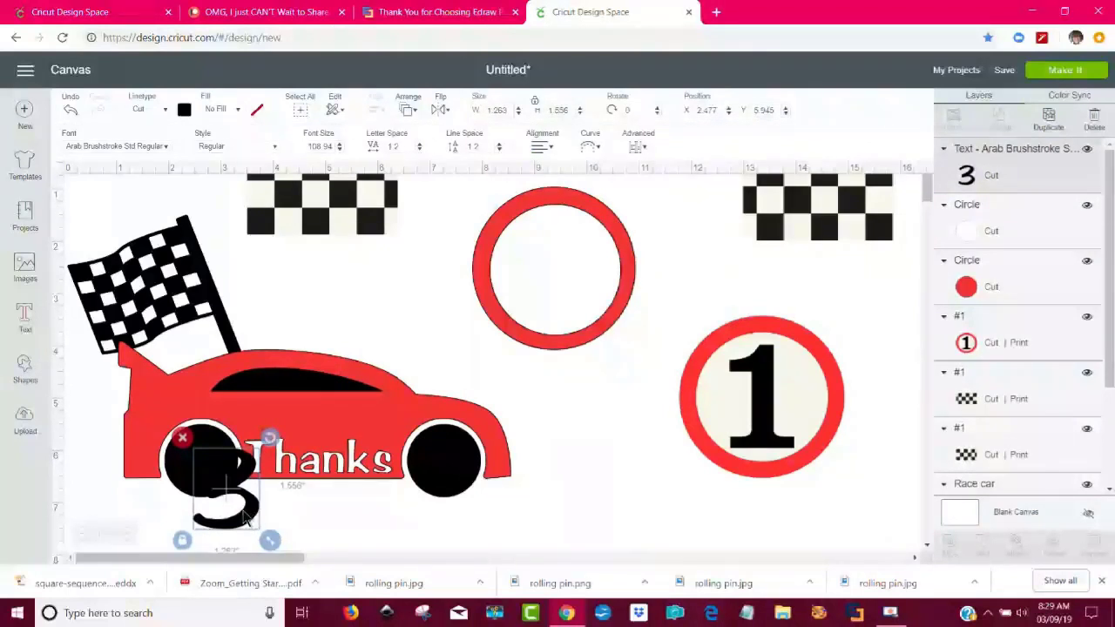
drag(246, 517, 582, 310)
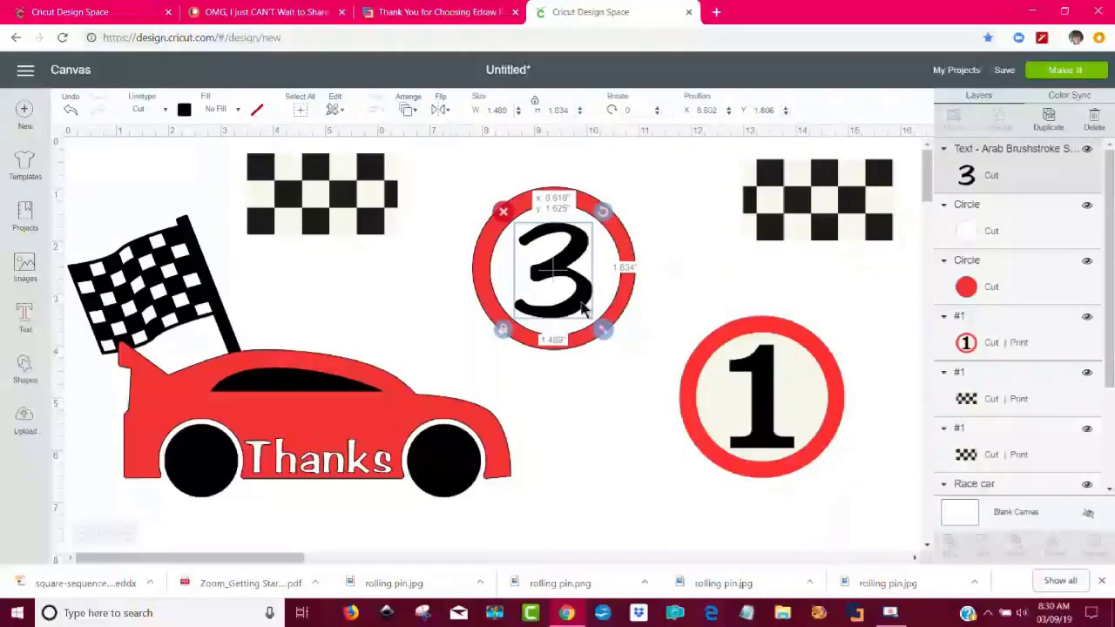
drag(582, 309, 581, 310)
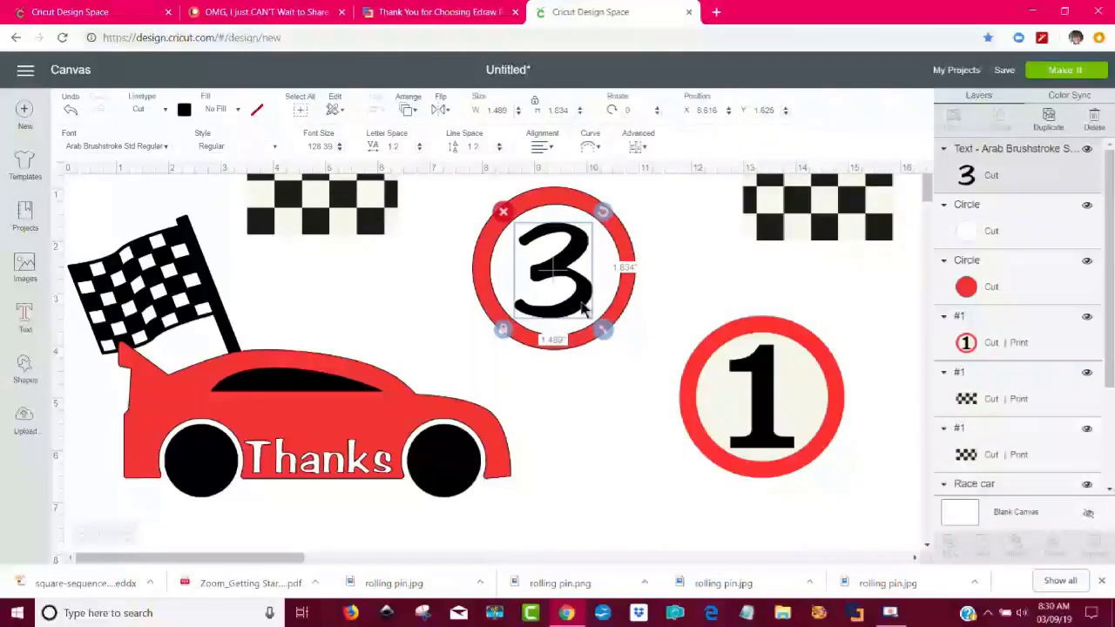
click(573, 417)
drag(462, 179, 644, 353)
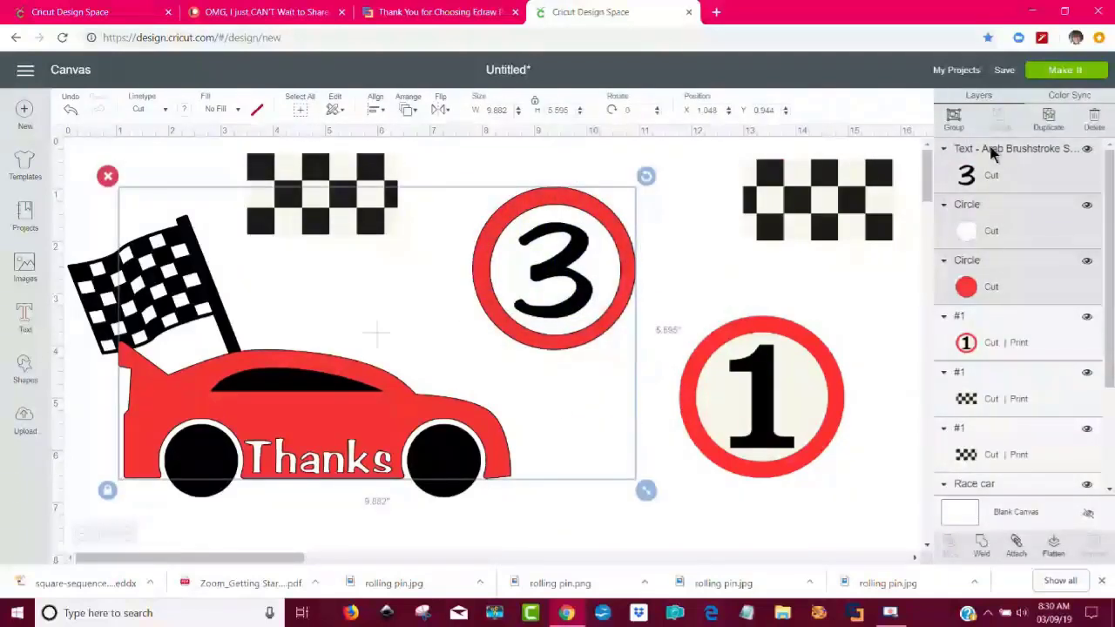
click(953, 120)
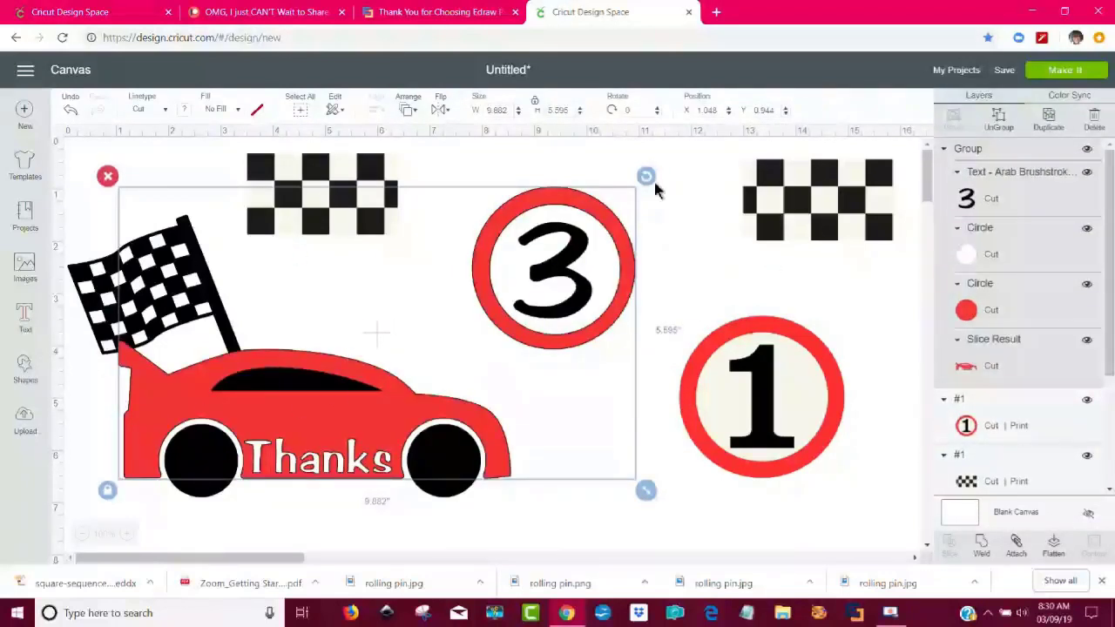
click(1006, 124)
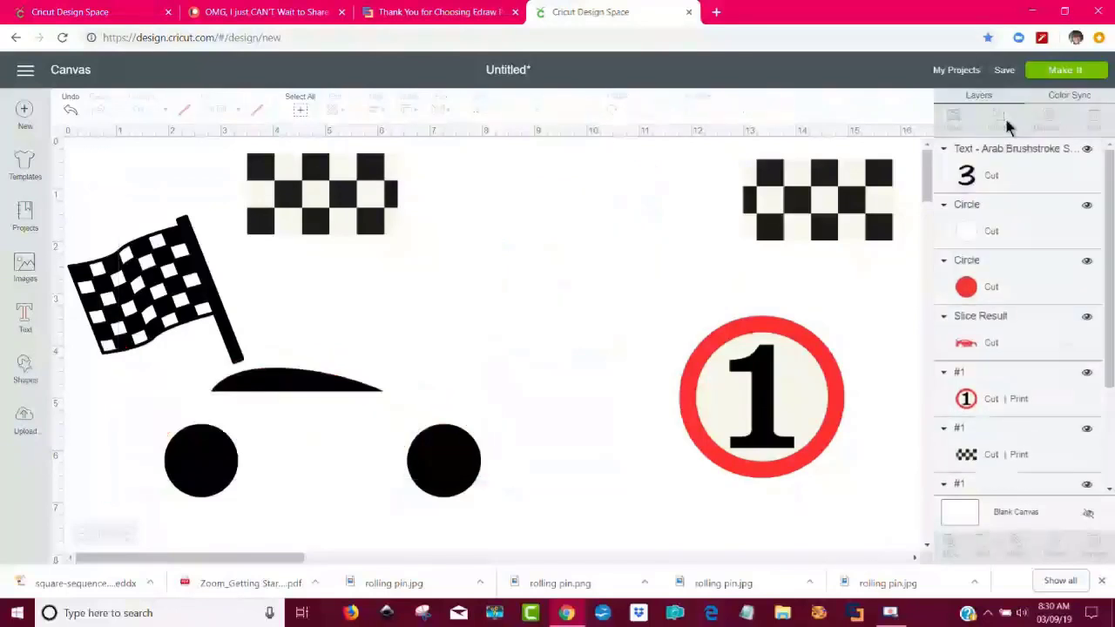
click(615, 302)
drag(614, 301, 594, 271)
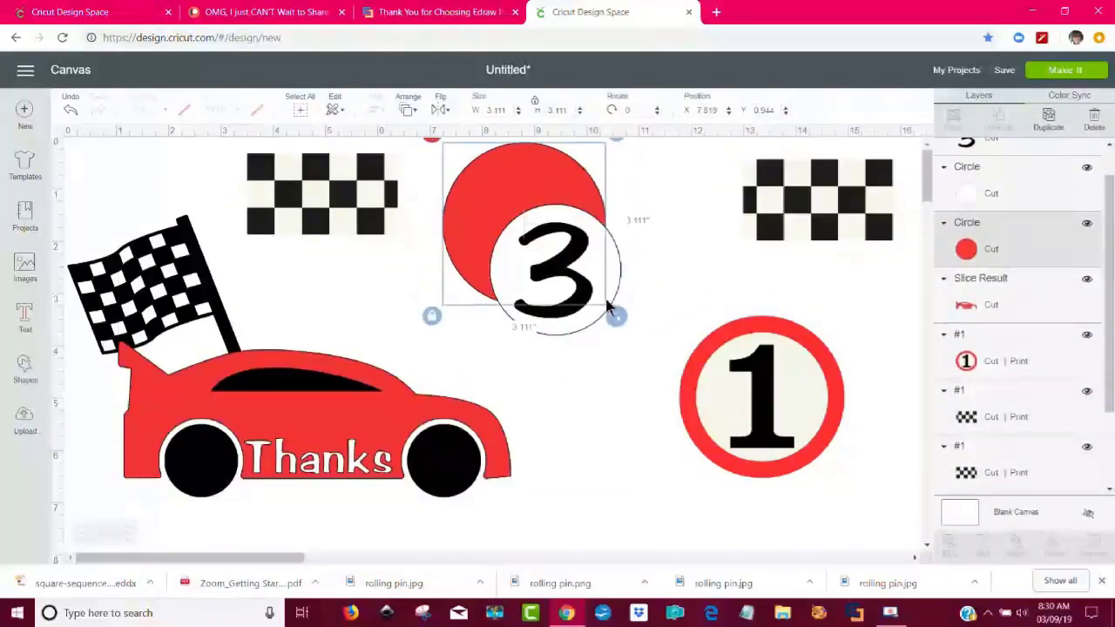
click(70, 113)
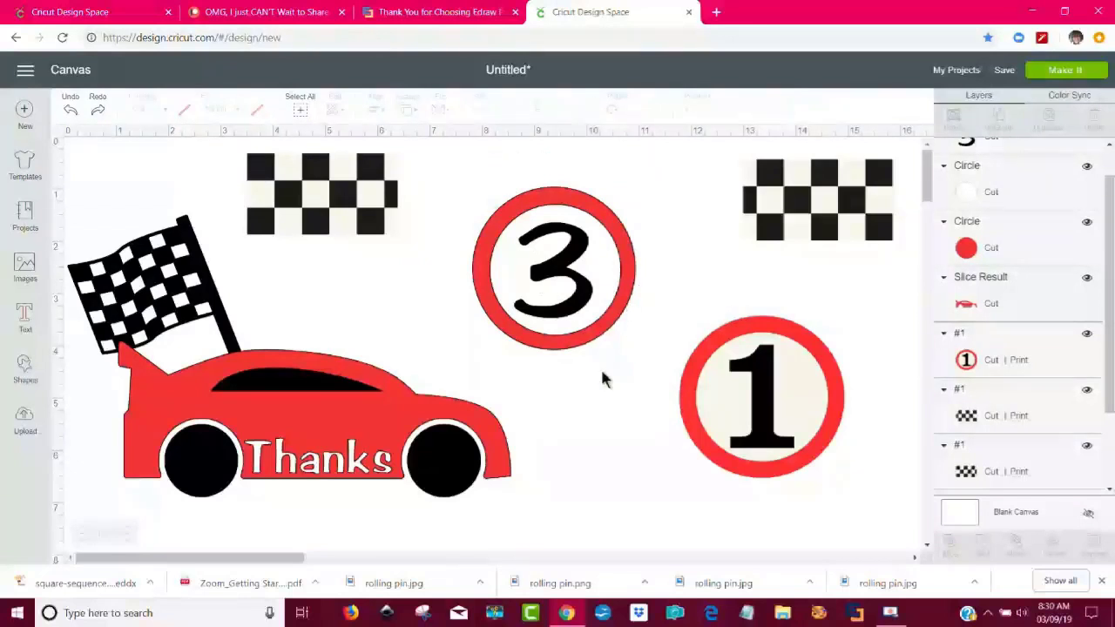
- Group the 3 with its white and red circles and move the emblem down to overlap the car's front
drag(619, 360, 523, 209)
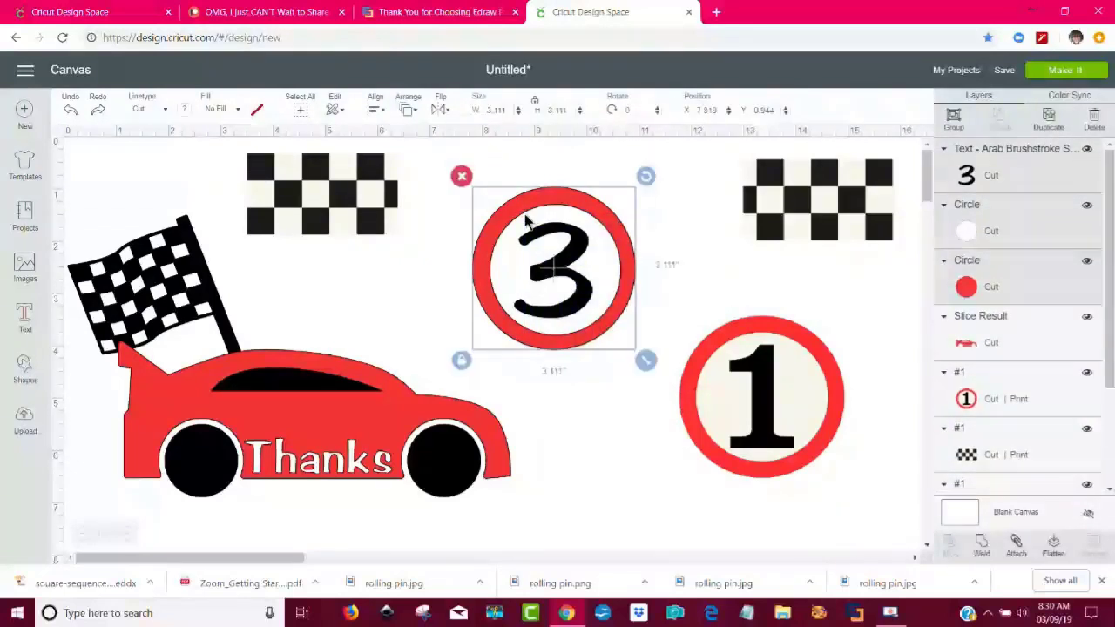
click(954, 119)
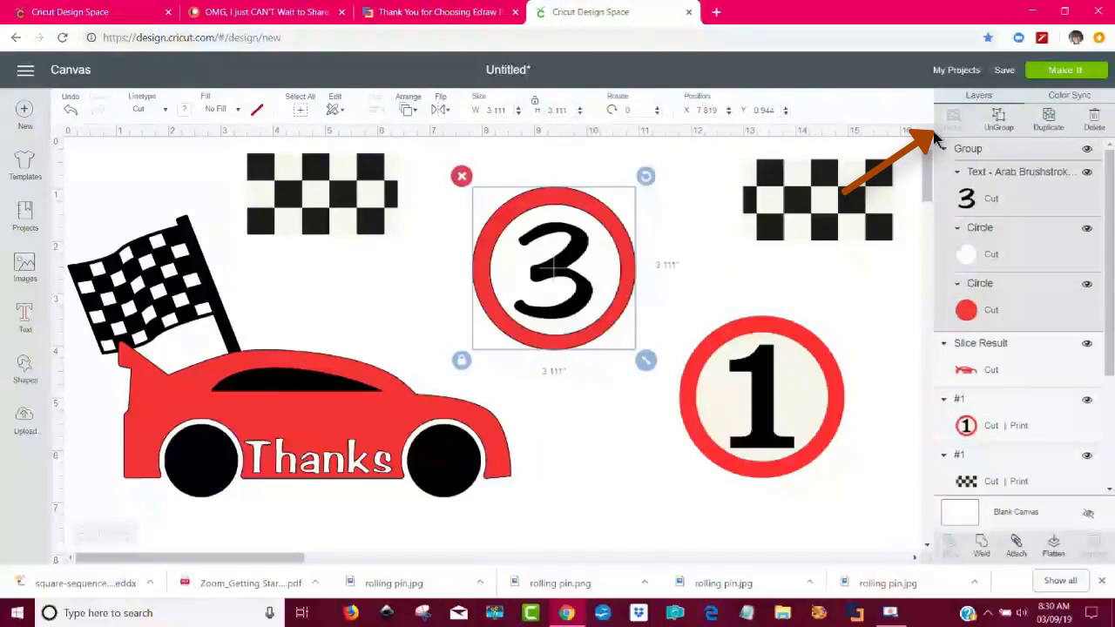
drag(568, 319, 565, 414)
- Move the checkered piece above the car to about X 4.139, Y 0.605 and change its fill to No Fill
click(350, 225)
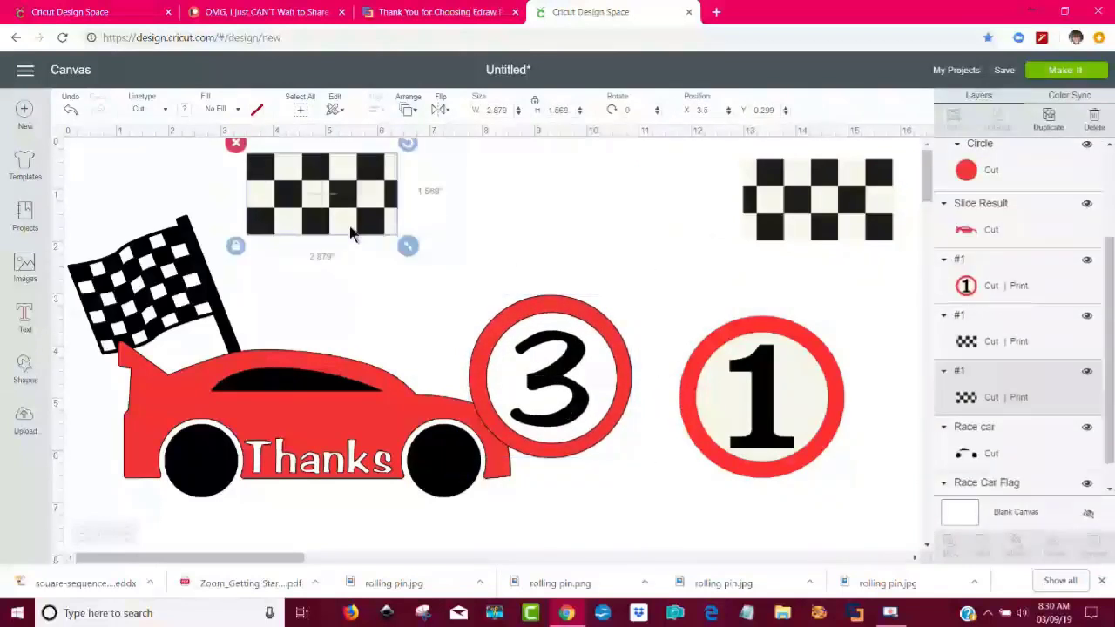
click(808, 195)
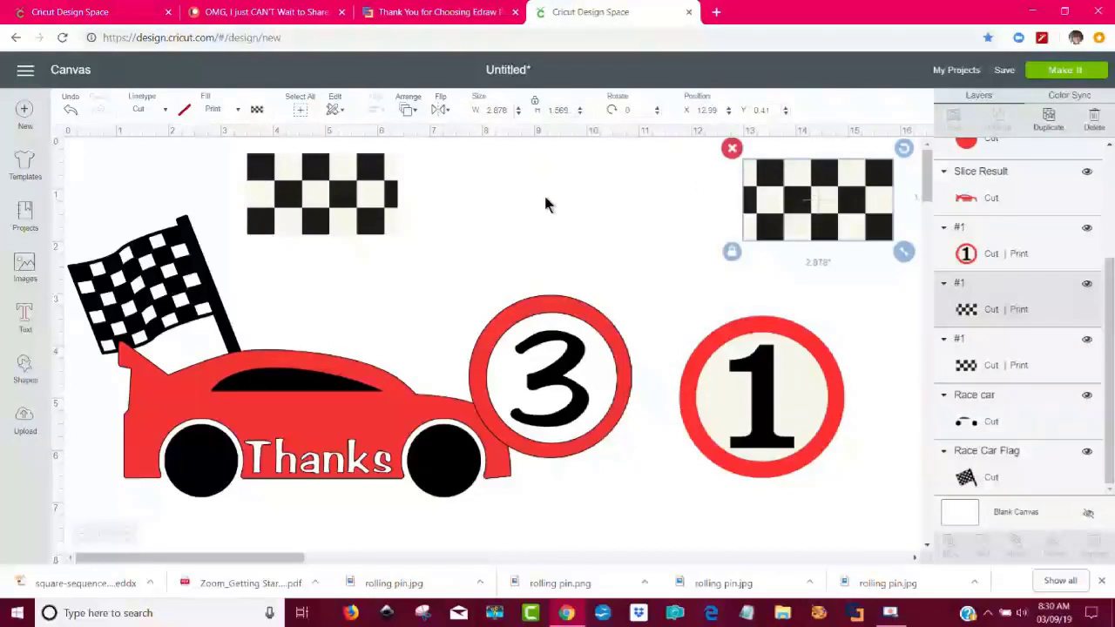
click(360, 196)
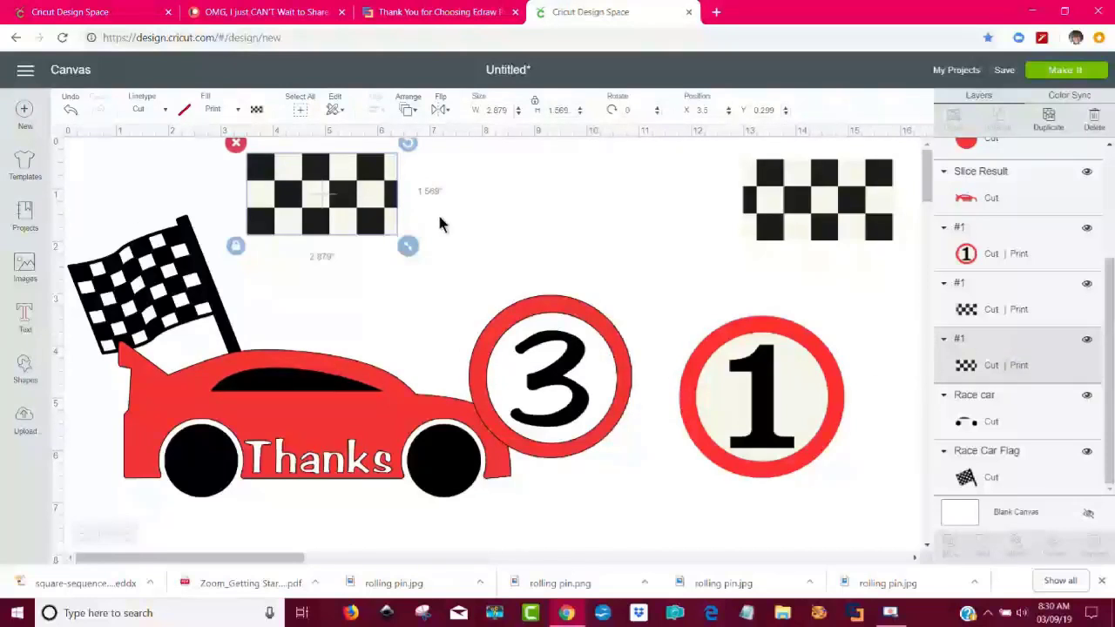
drag(373, 230, 407, 246)
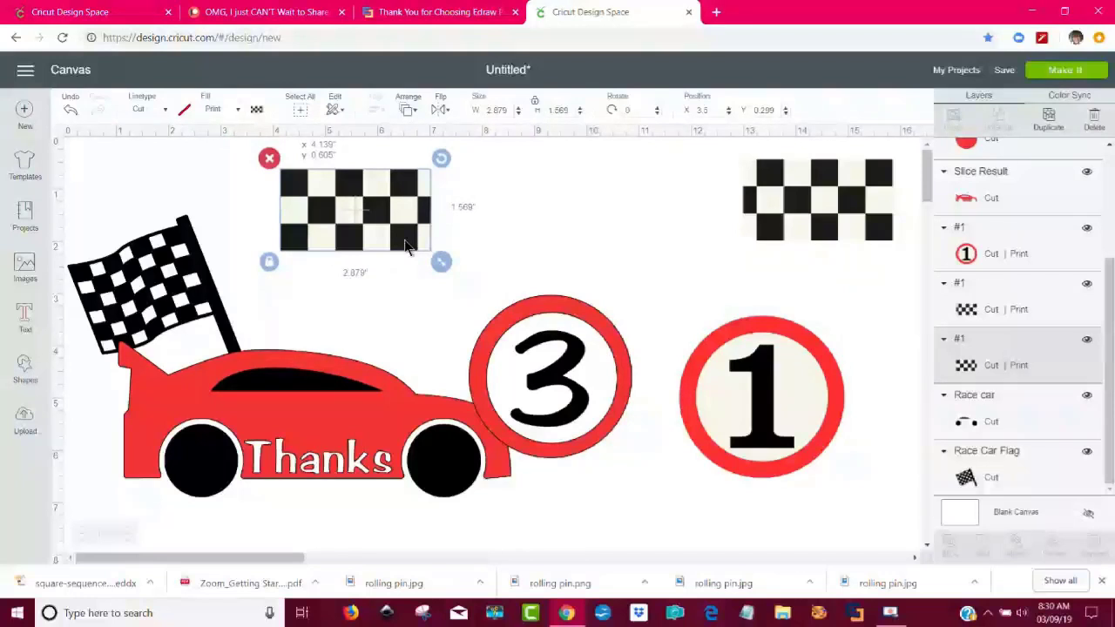
drag(405, 247, 405, 246)
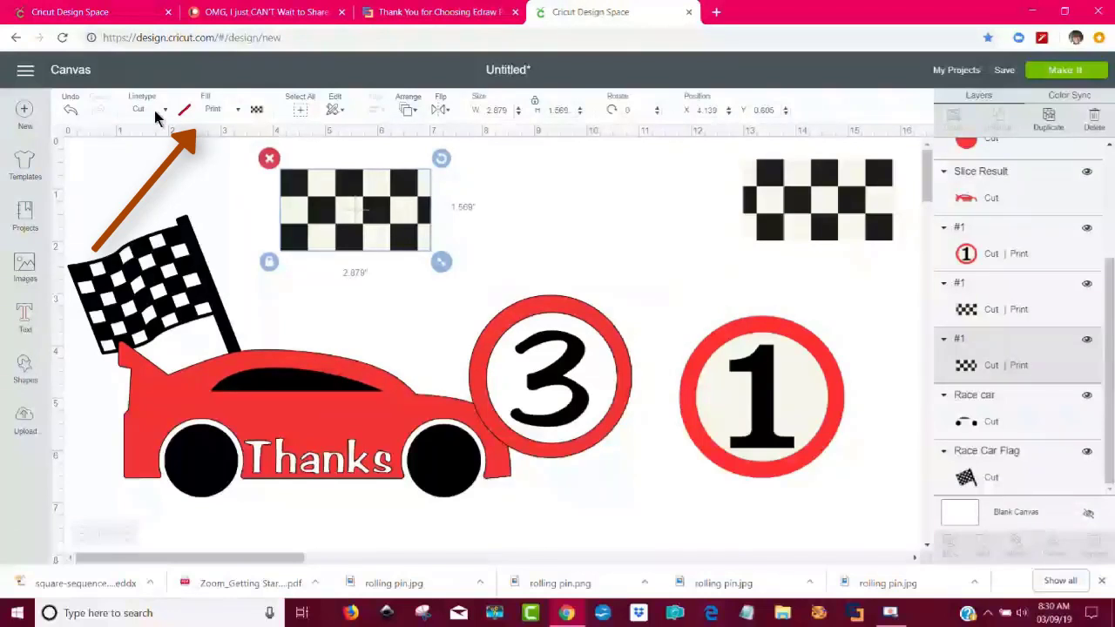
click(237, 110)
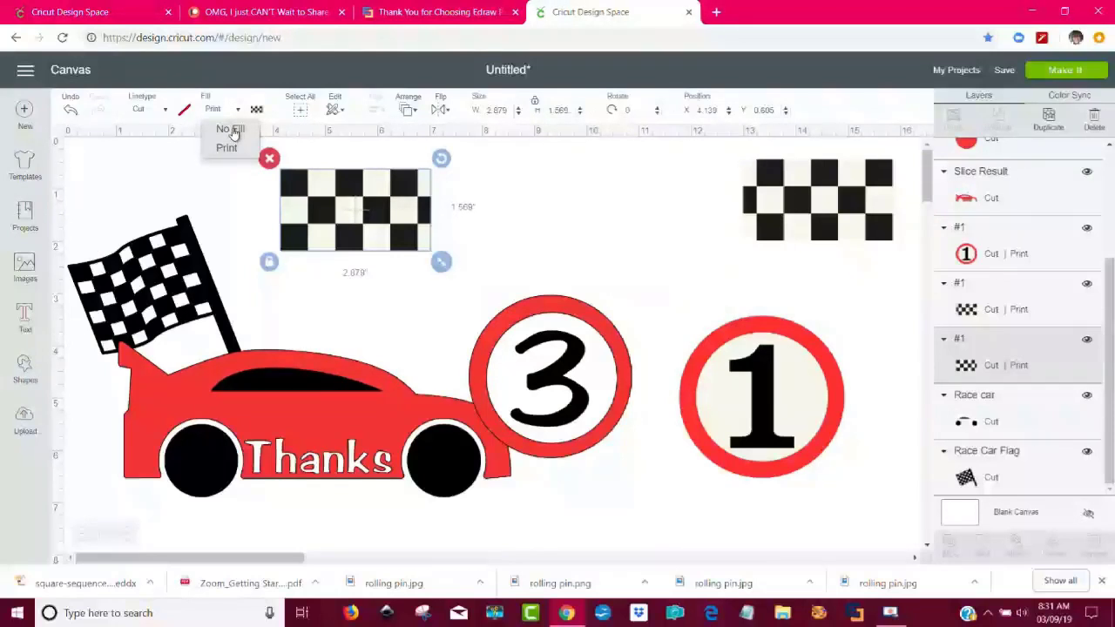
click(234, 133)
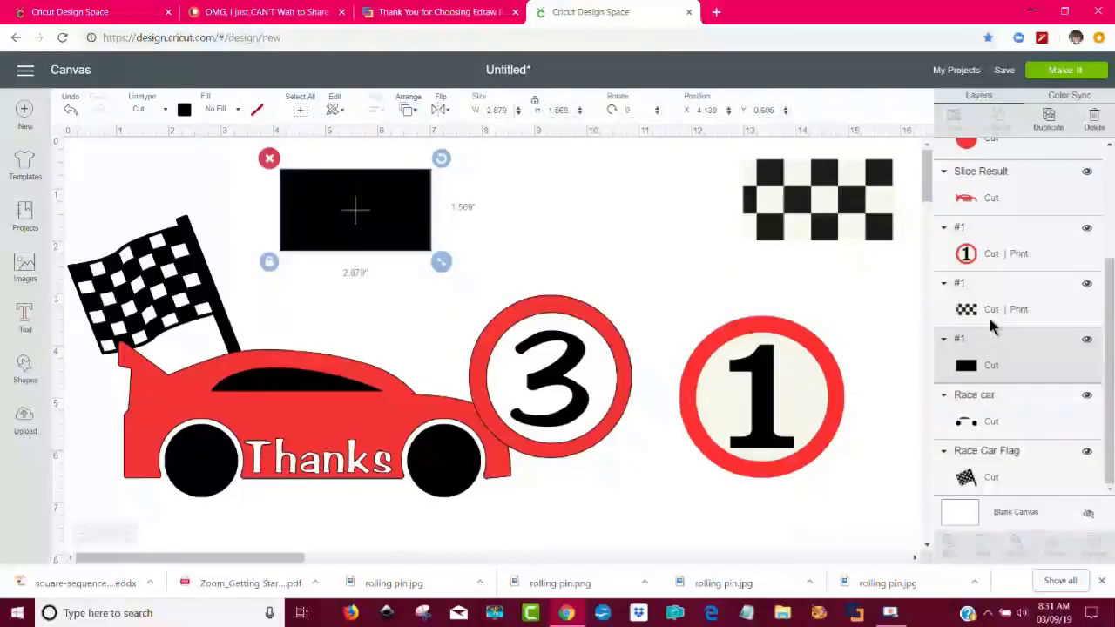
- Move the remaining checkered piece to about X 9.004, Y 0.688 and change its fill to No Fill
drag(803, 210, 588, 225)
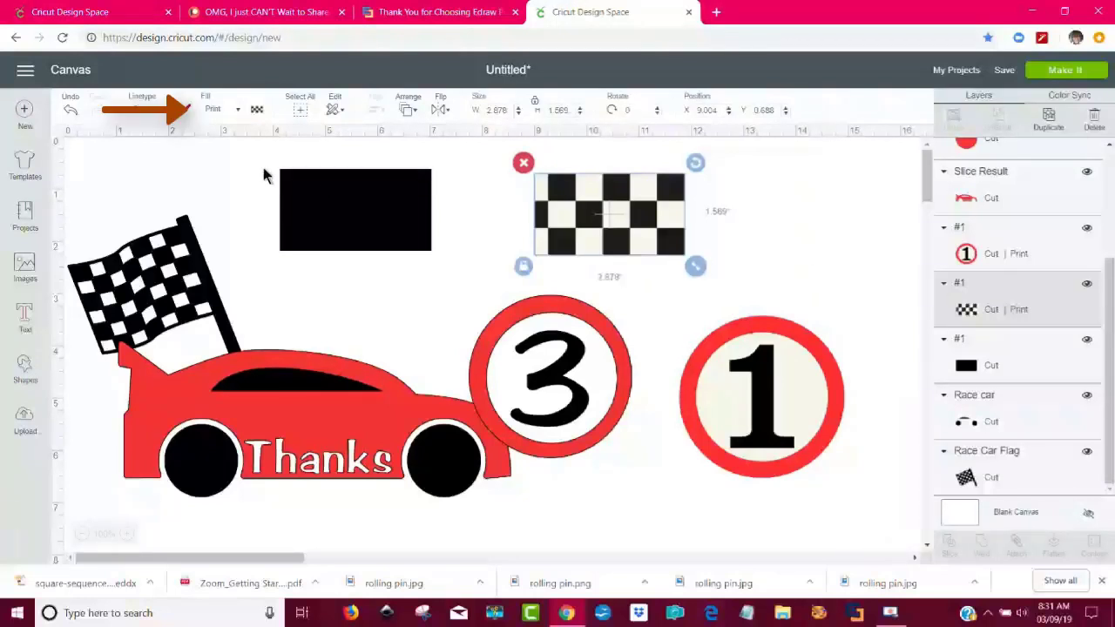
click(237, 111)
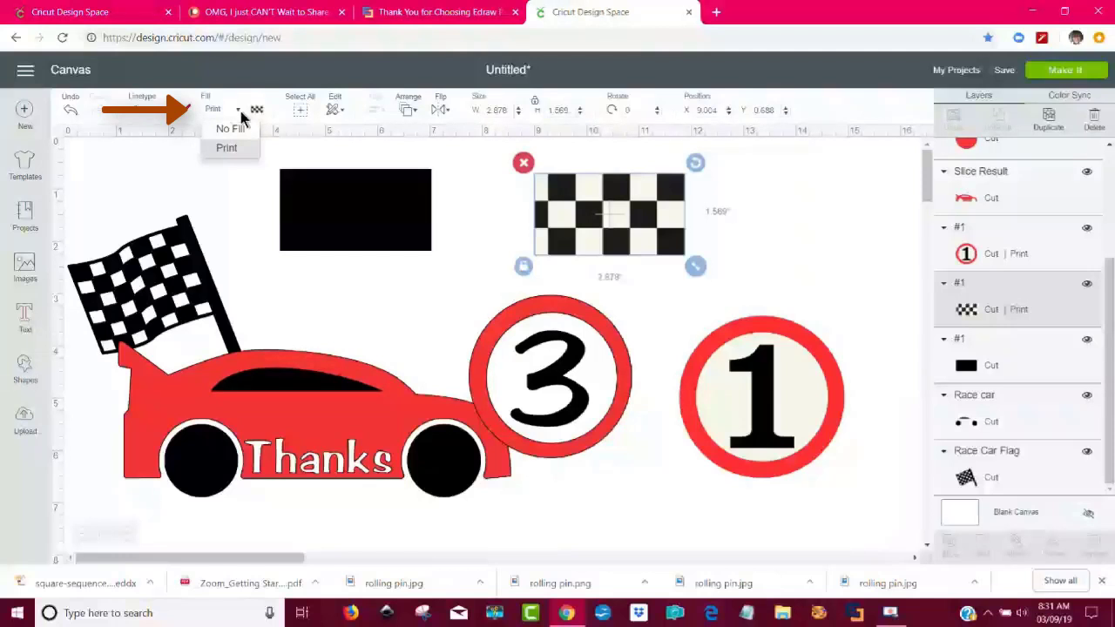
click(233, 129)
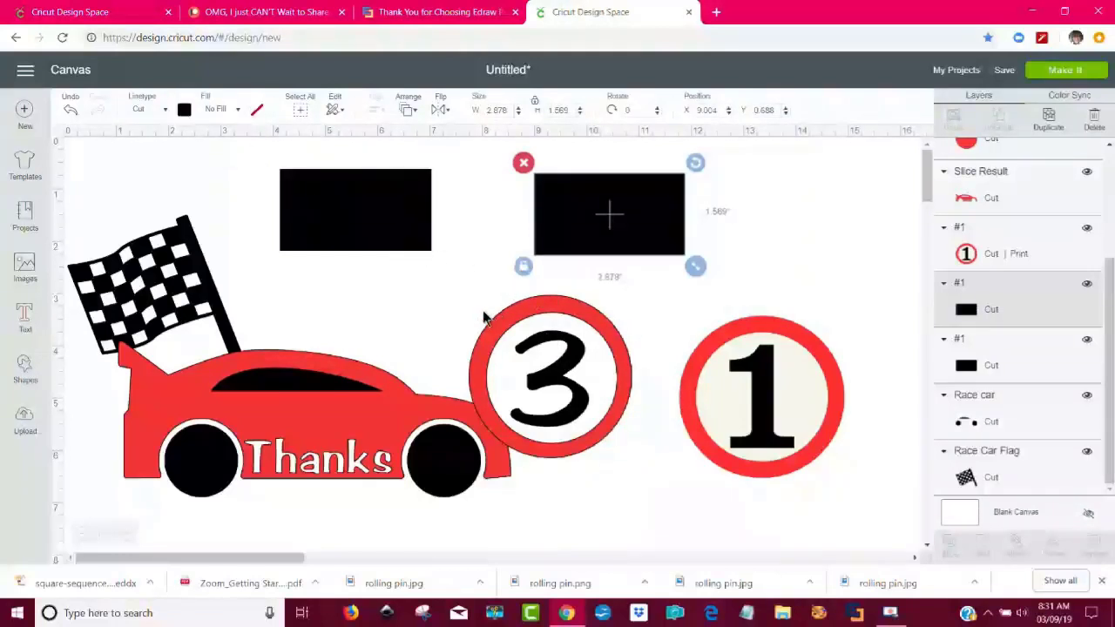
- Delete the number 1 emblem and move the grouped 3 emblem clear of the car to about X 9.694, Y 2.333
click(738, 395)
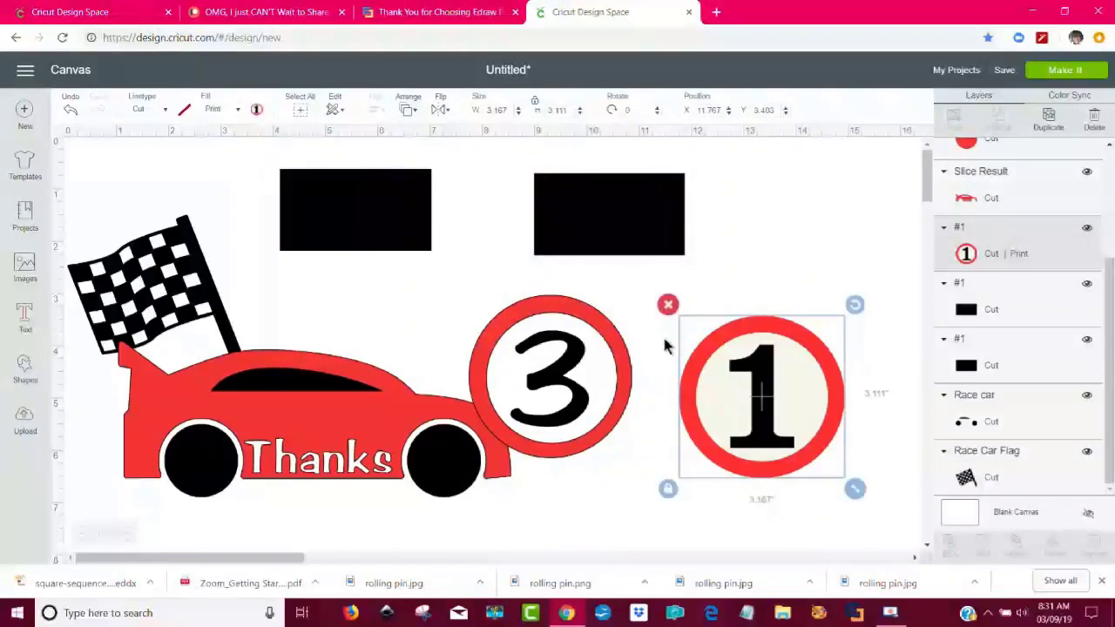
click(667, 306)
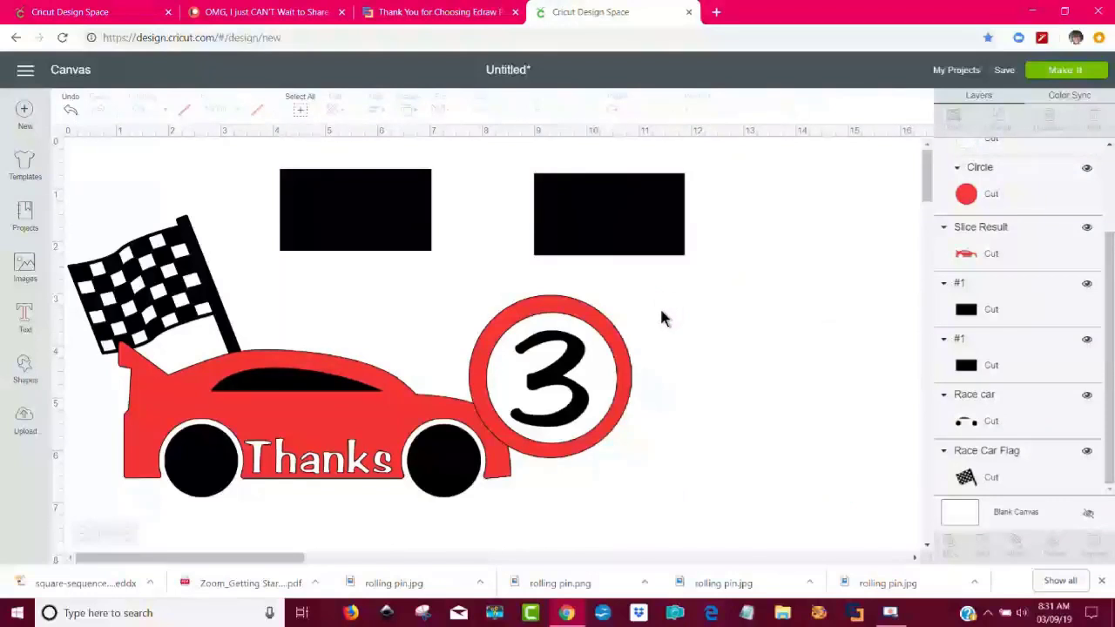
drag(621, 376, 722, 333)
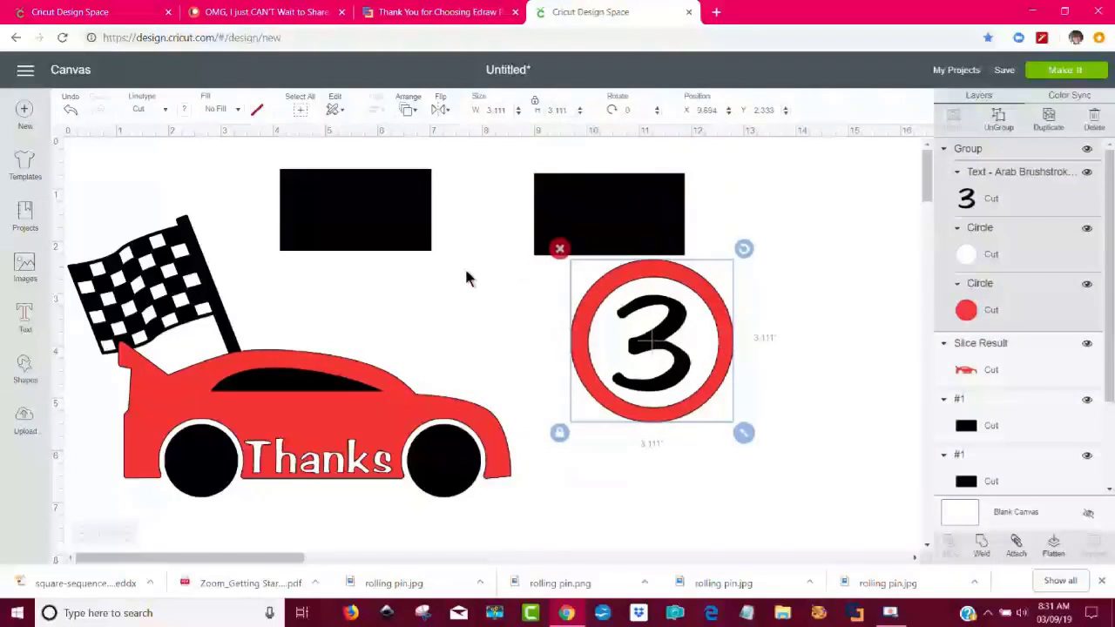
- Place the two black rectangles at about X 7.389 and X 12.212 so they flank the 3 emblem, and align their bottoms
drag(397, 247, 569, 360)
drag(625, 239, 780, 336)
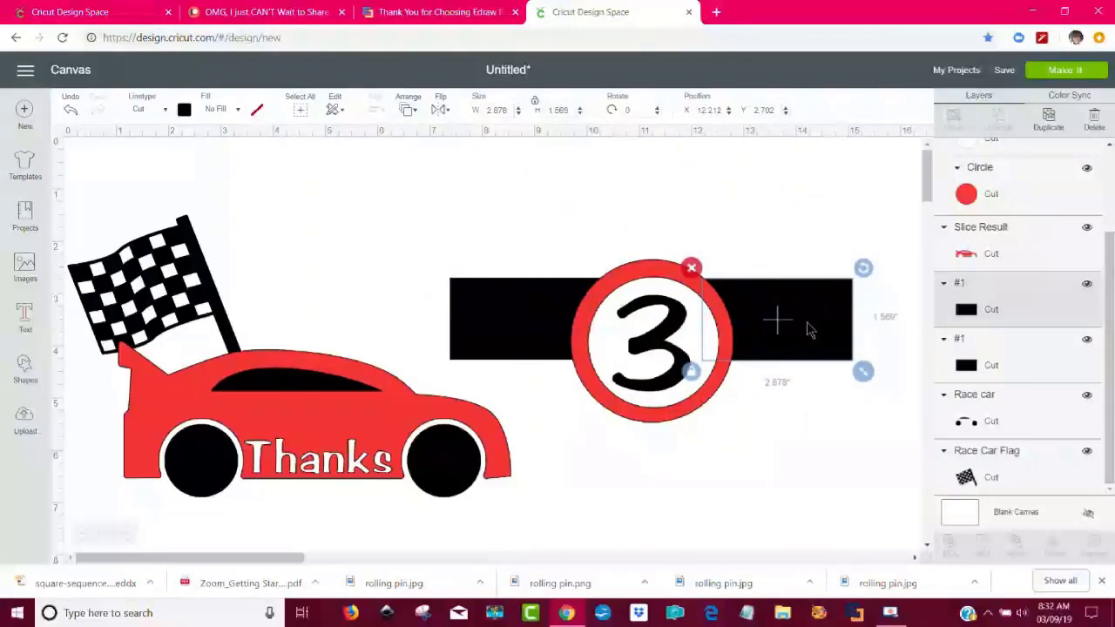
shift+click(521, 324)
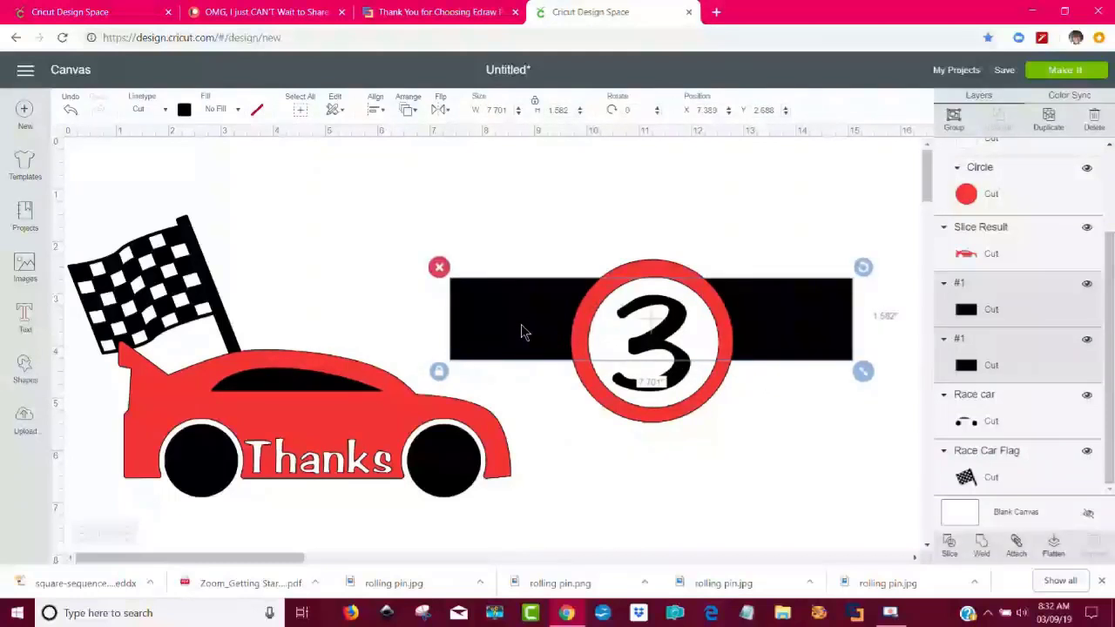
click(377, 110)
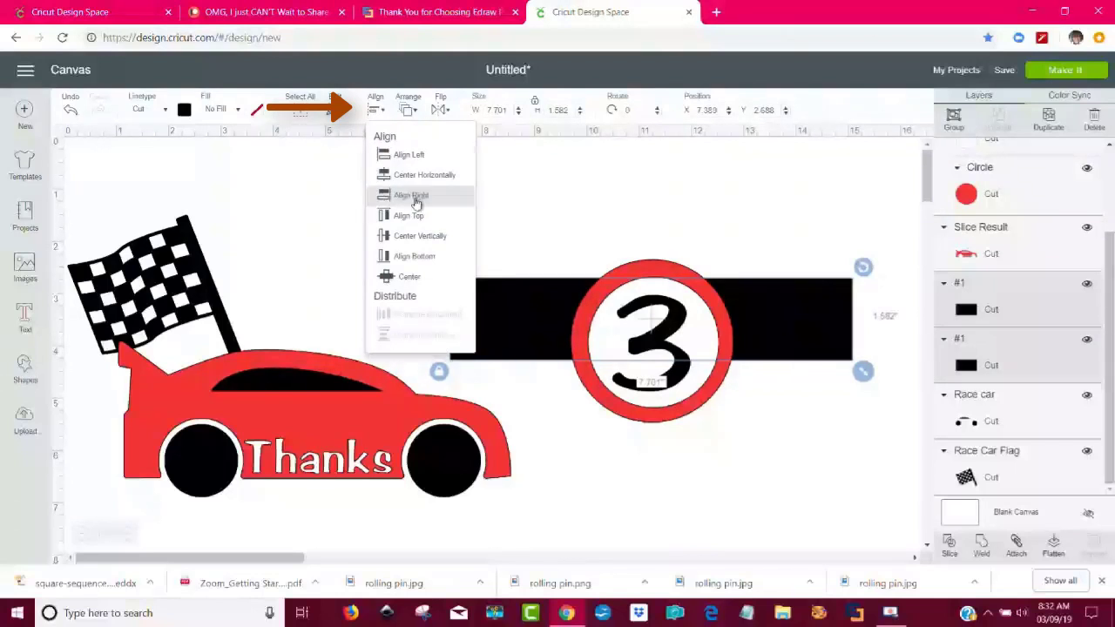
click(417, 256)
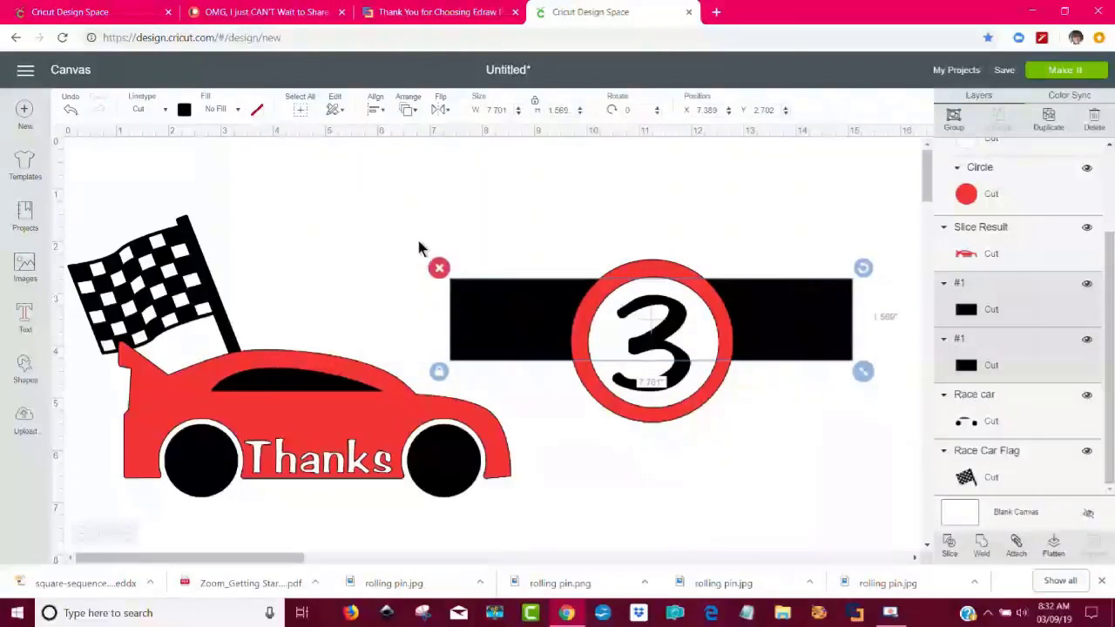
- Group the 3 emblem with the two black rectangles beside it
click(753, 427)
drag(841, 427, 566, 230)
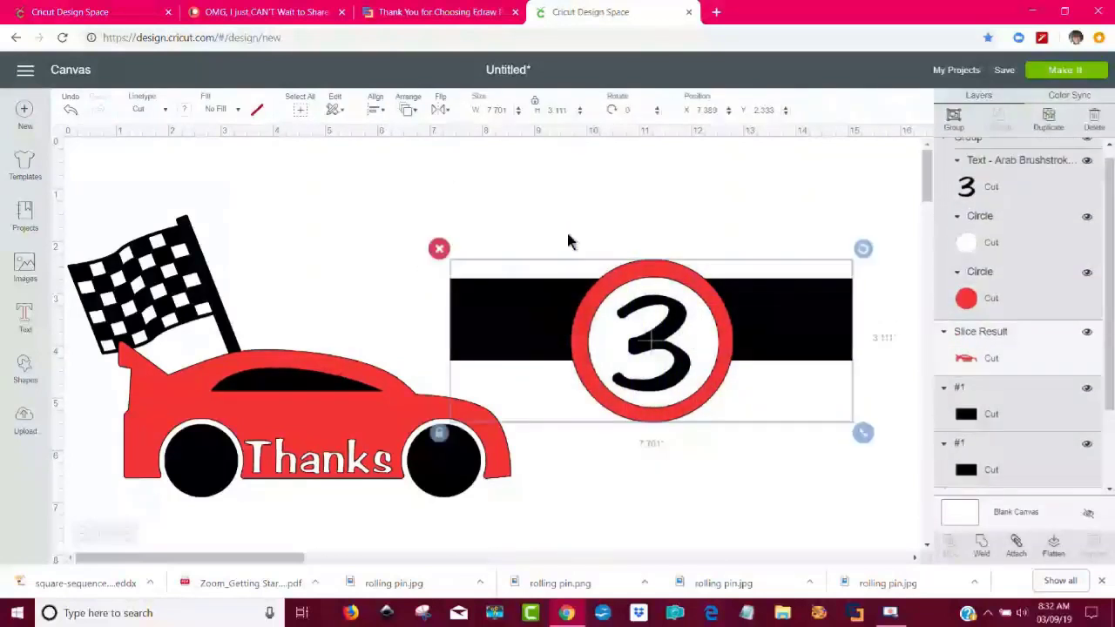
click(954, 119)
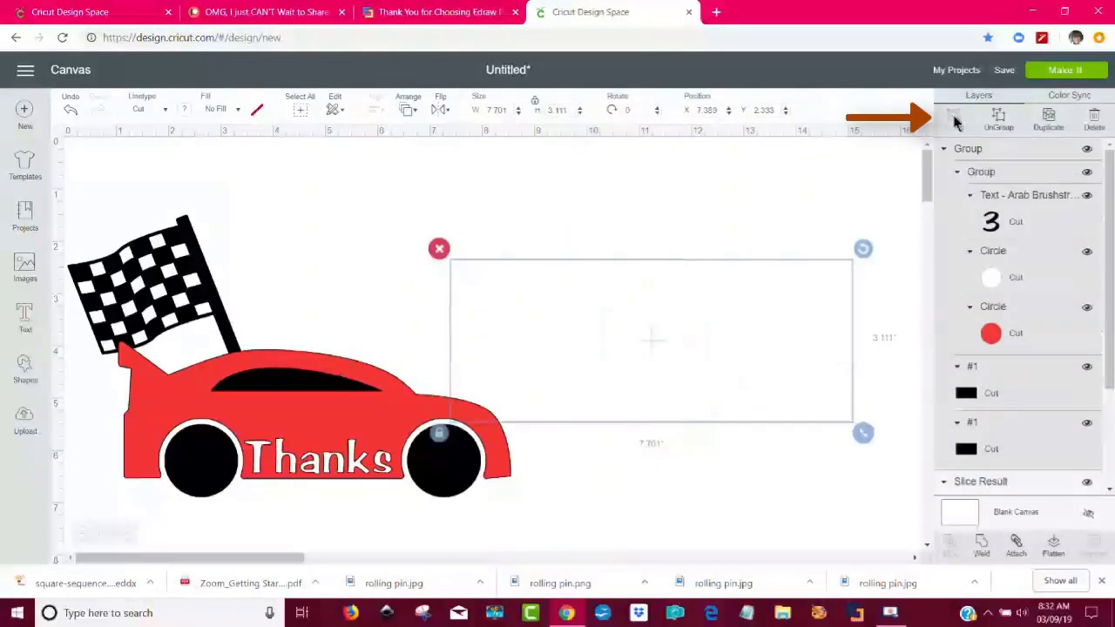
- Move the emblem group away from the car and group the red car body, black car parts and checkered flag
drag(549, 526, 77, 226)
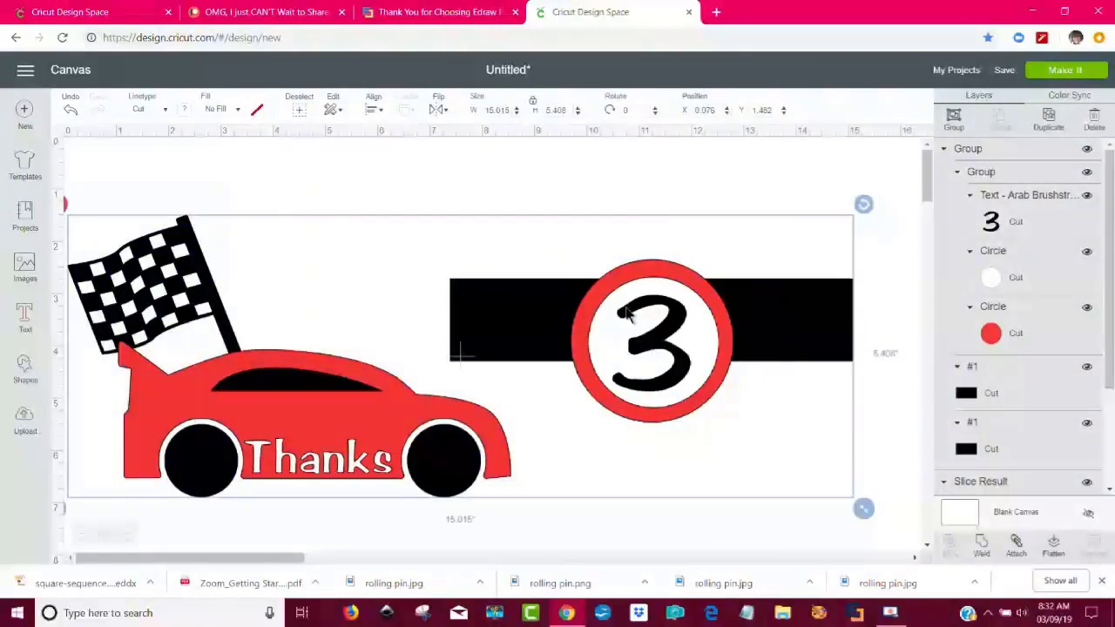
click(887, 363)
click(387, 398)
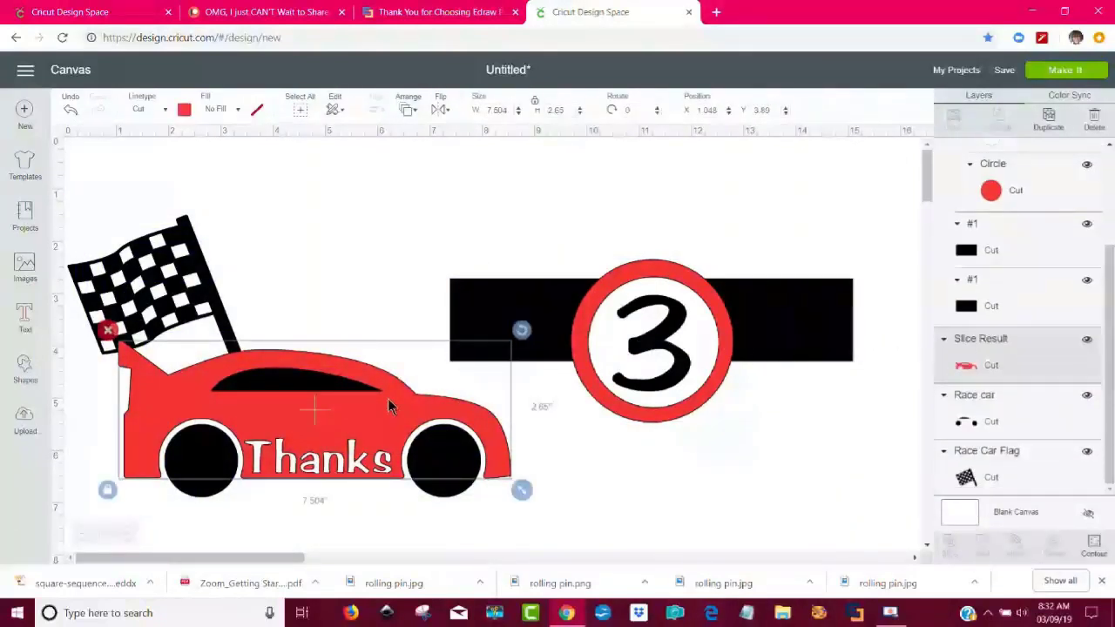
drag(552, 326, 818, 236)
drag(551, 541, 94, 311)
click(951, 119)
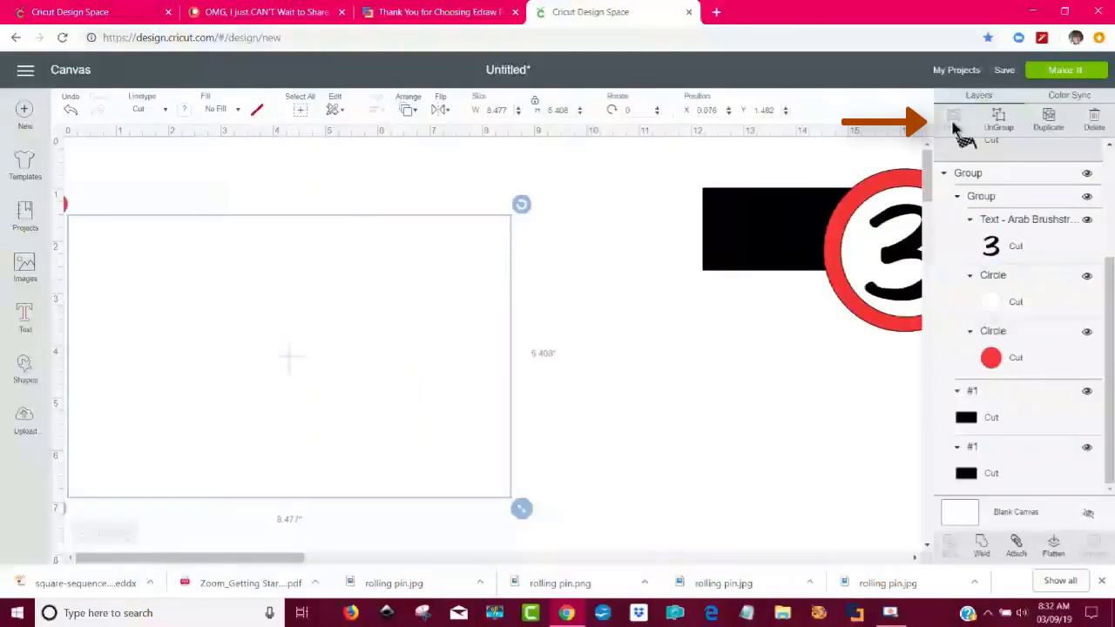
- Move the car group to about X 4.353, Y 0.148 and place the emblem group directly beneath the car
drag(359, 421, 589, 357)
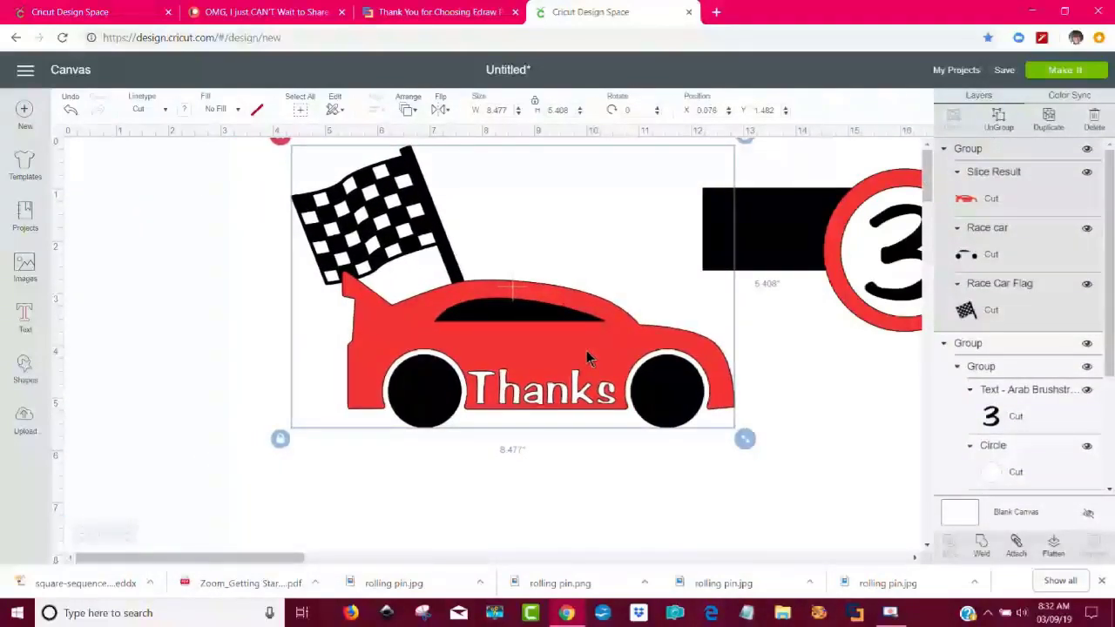
click(768, 263)
drag(743, 297, 417, 498)
drag(928, 182, 926, 188)
click(823, 314)
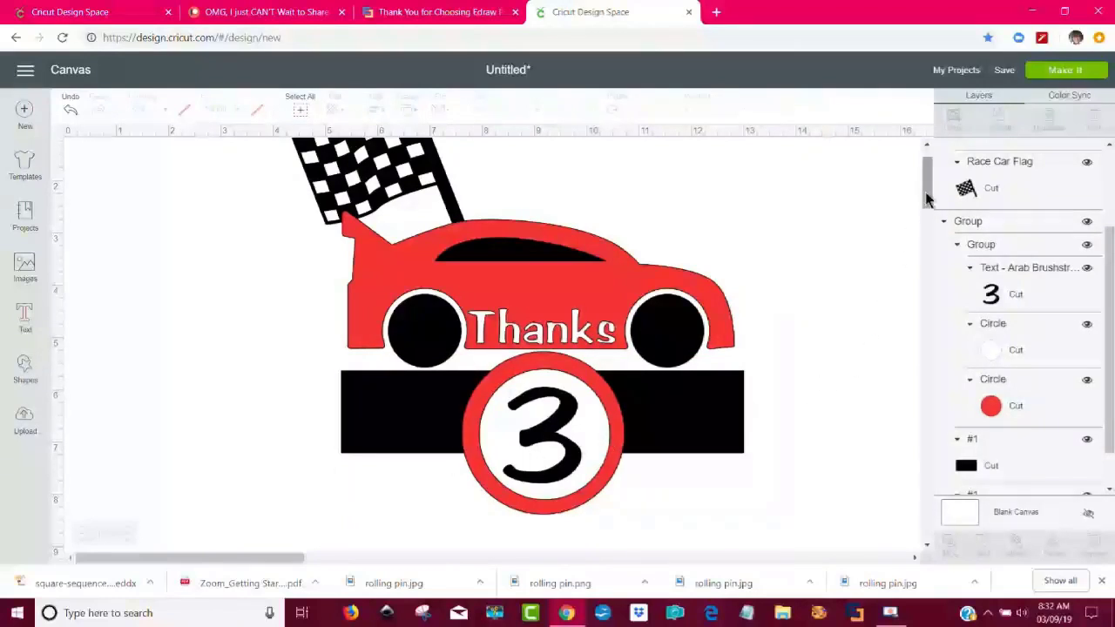
- Group the car and the number 3 emblem into a single design
drag(928, 199, 929, 192)
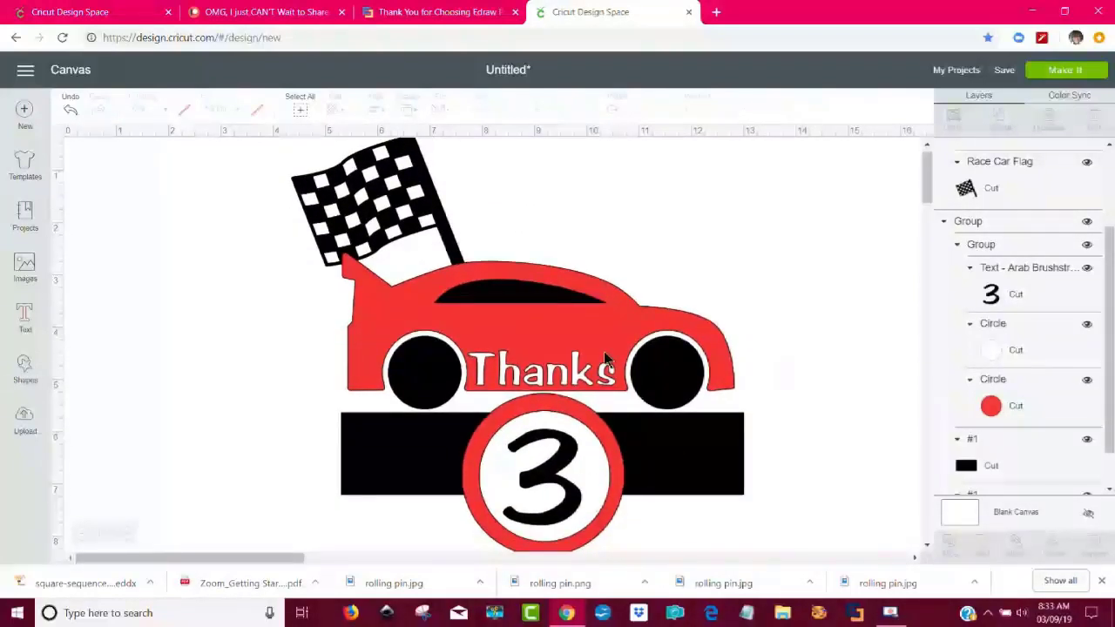
mouse_move(928, 187)
mouse_down()
mouse_move(928, 174)
mouse_move(929, 188)
mouse_up()
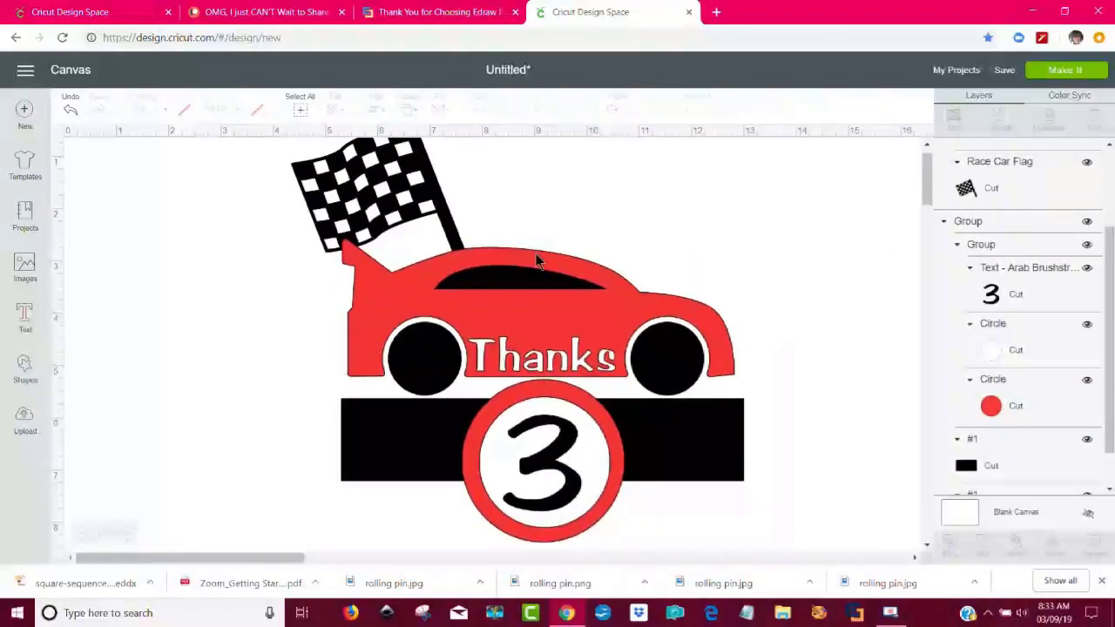
drag(239, 154, 788, 557)
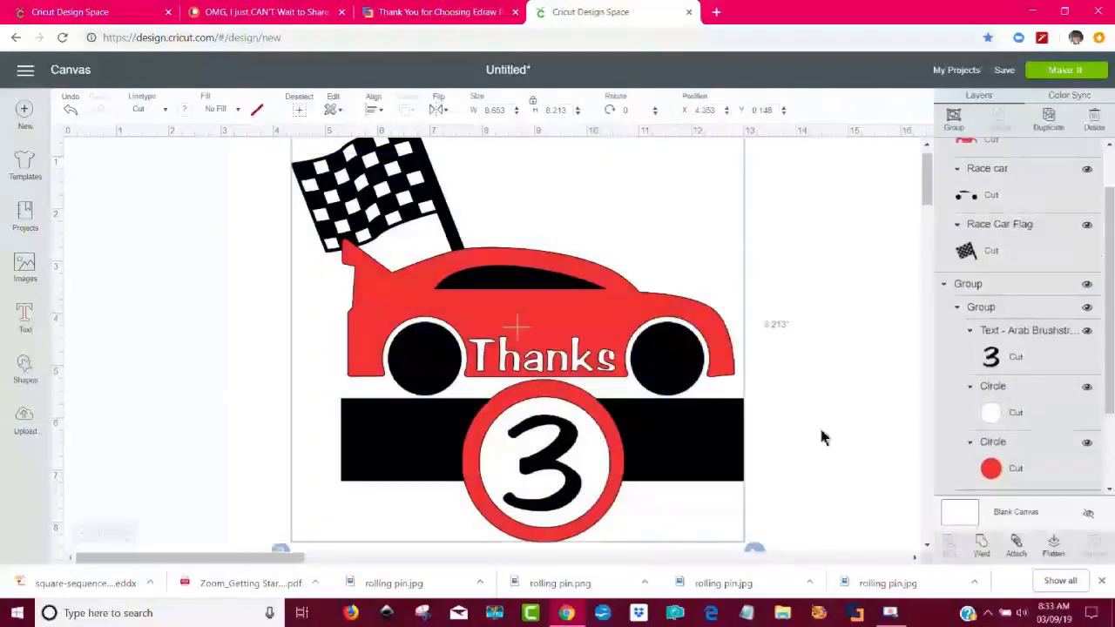
click(950, 122)
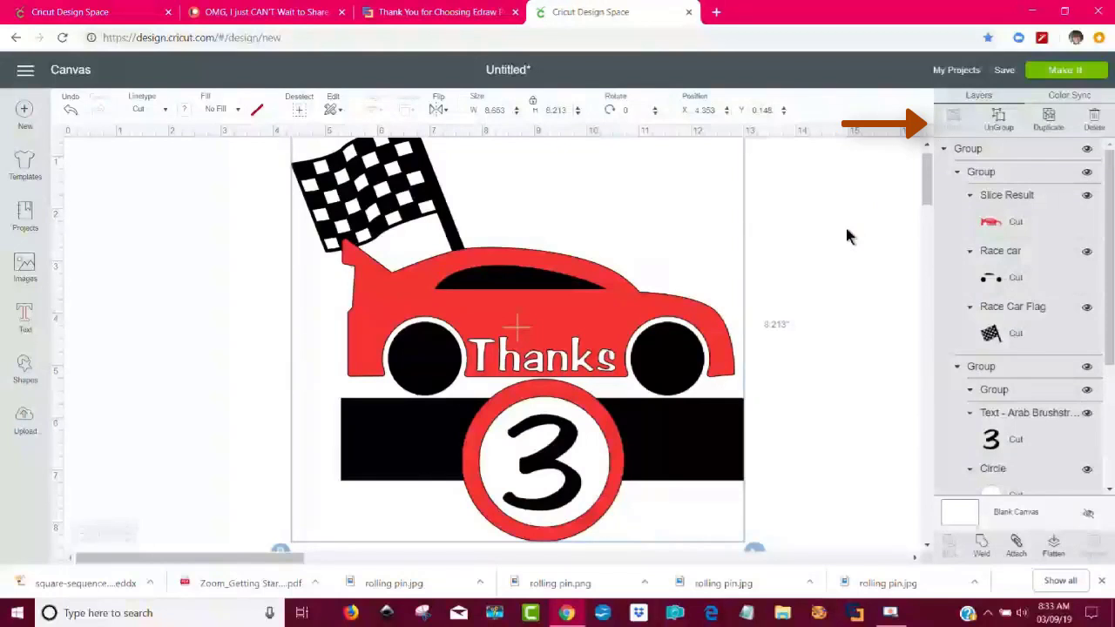
- Send the design to mat preparation and turn on Mirror for the white first mat and the black second mat
click(1058, 73)
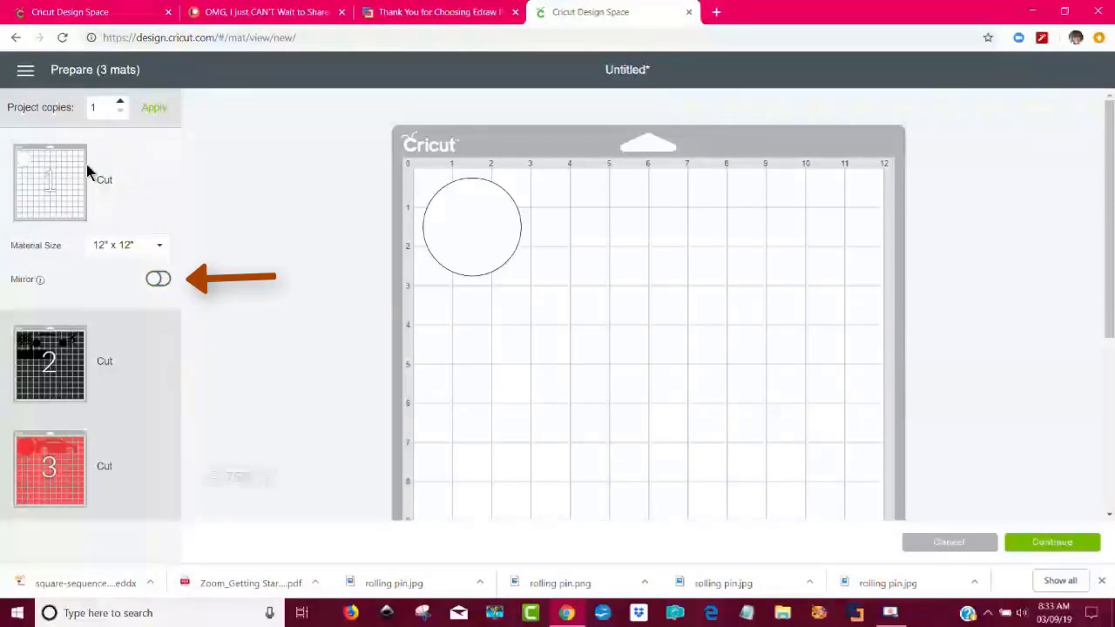
click(162, 279)
click(151, 375)
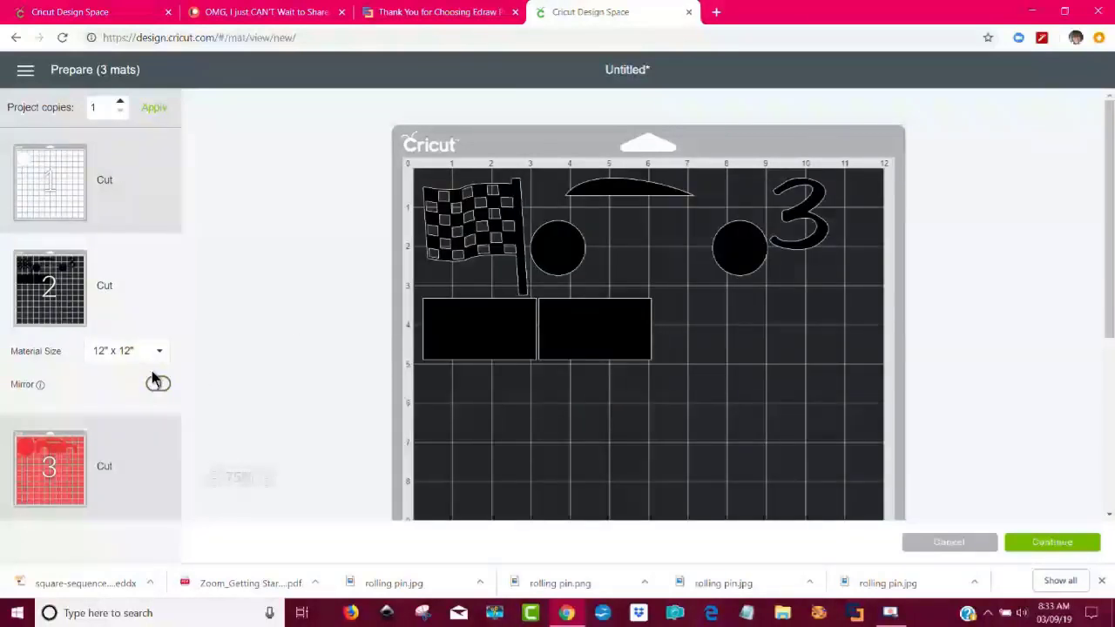
click(161, 381)
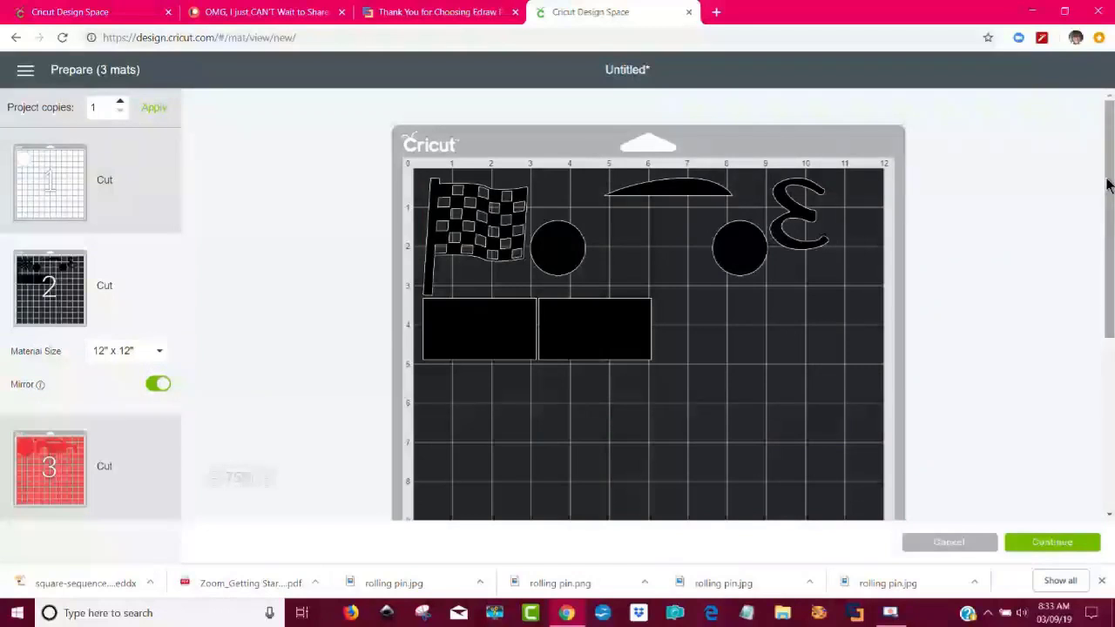
drag(1110, 180, 1093, 273)
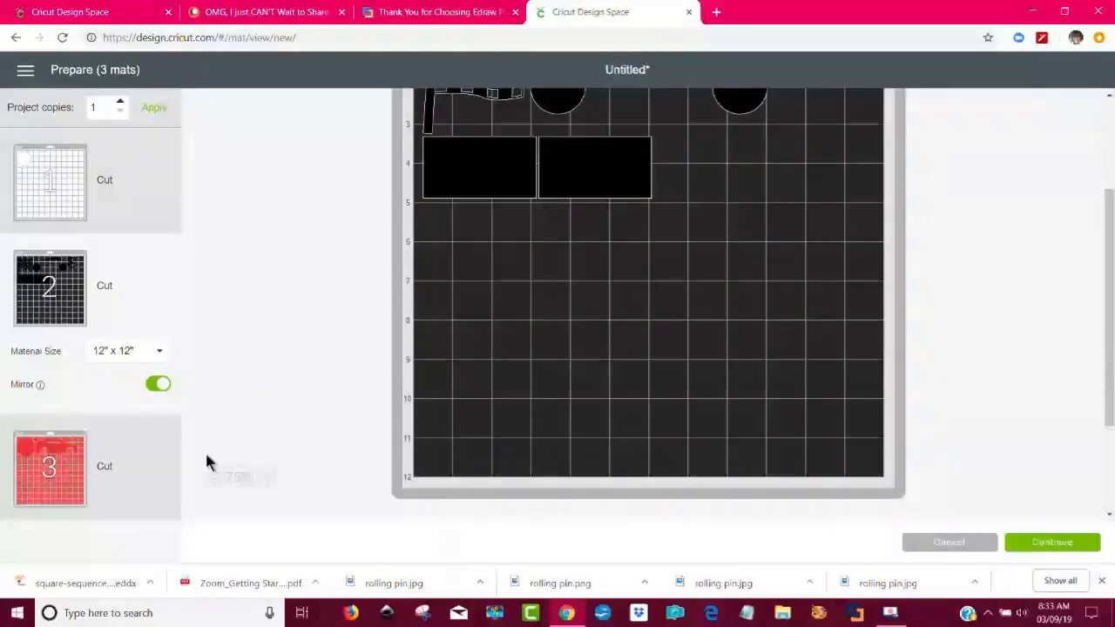
- Turn on Mirror for the red third mat and review its mirrored car and circle layout
click(166, 477)
click(165, 488)
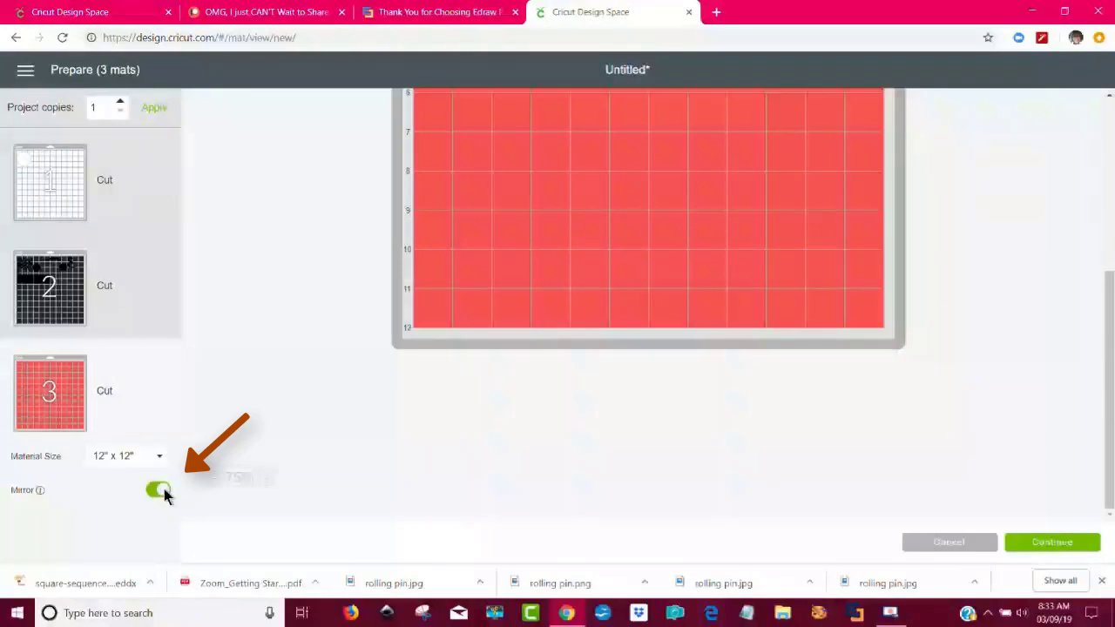
scroll(1111, 405, up, 4)
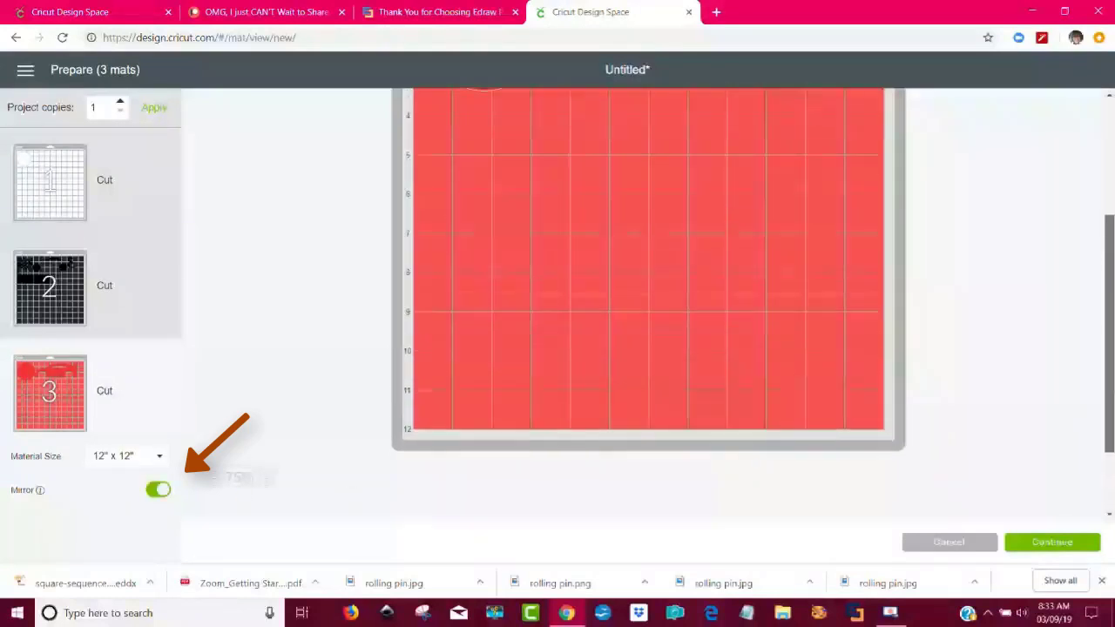
scroll(648, 306, up, 1)
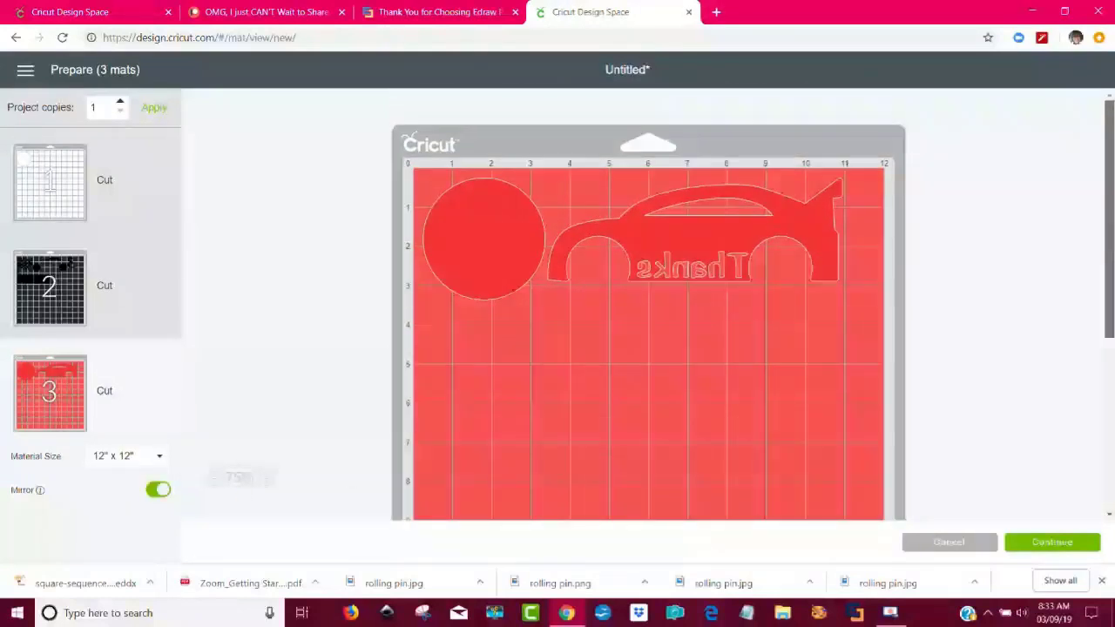
scroll(1106, 323, down, 5)
scroll(1097, 338, up, 5)
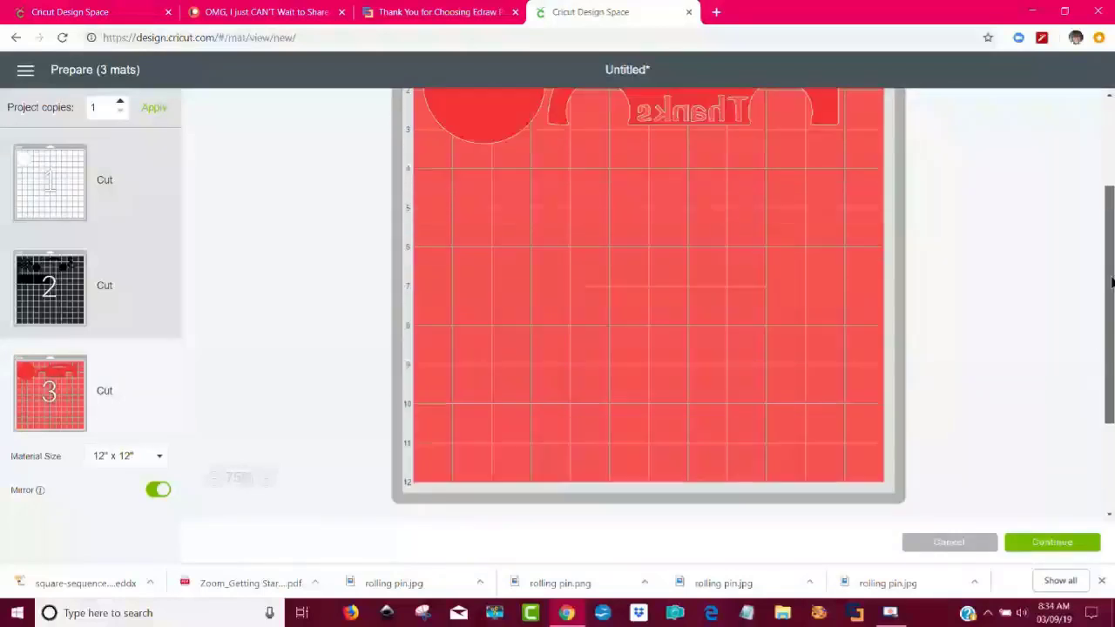